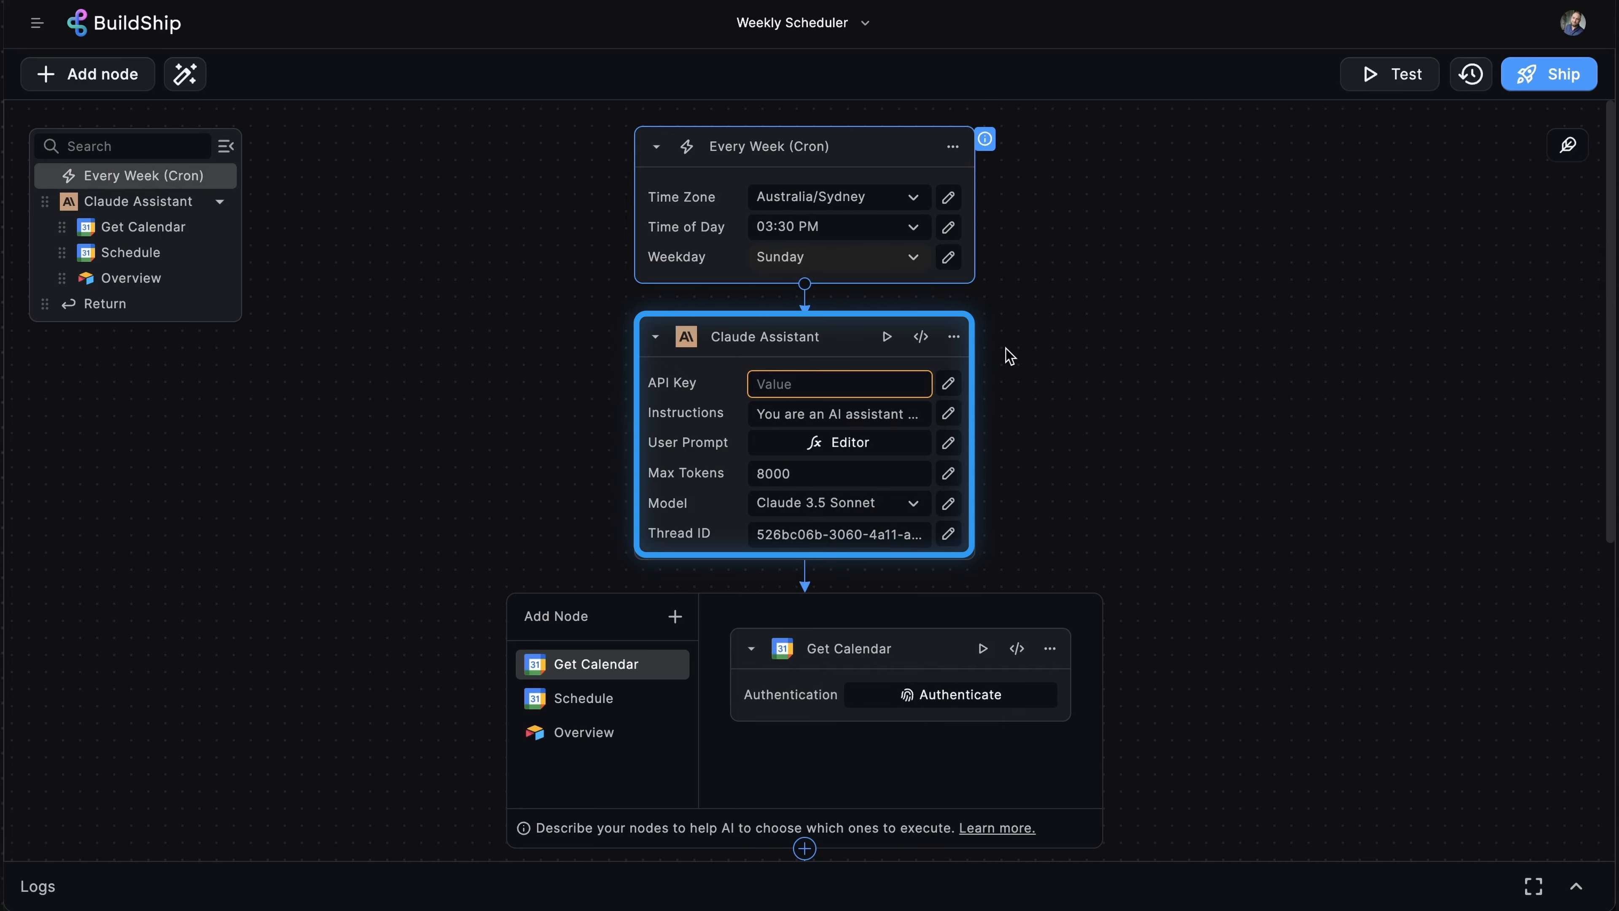
left_click(949, 414)
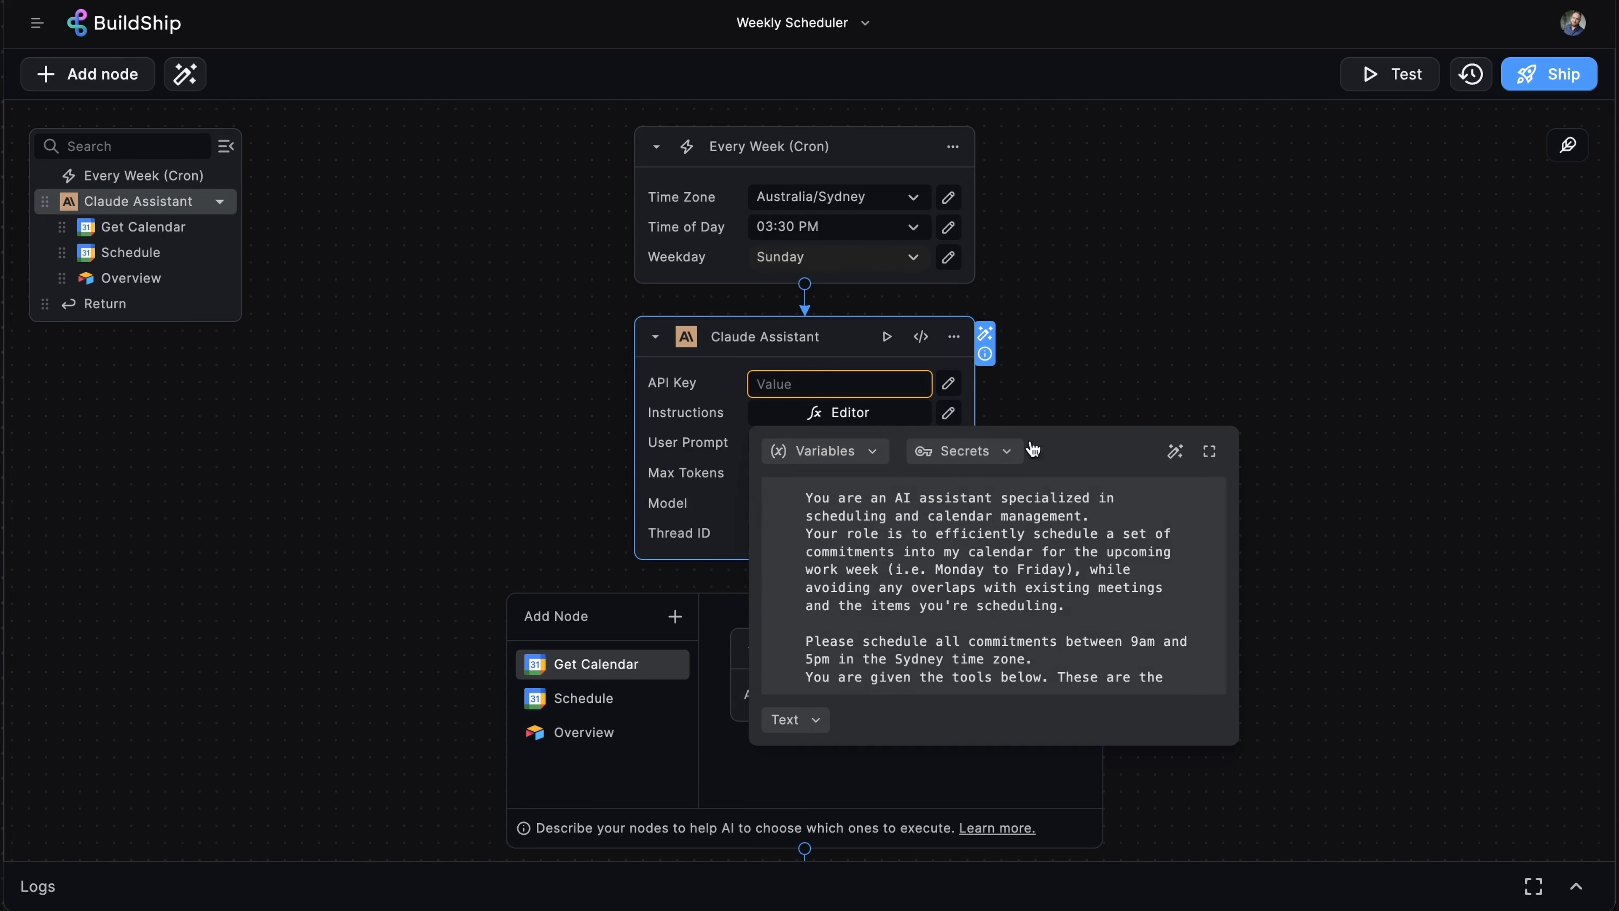
left_click(1209, 452)
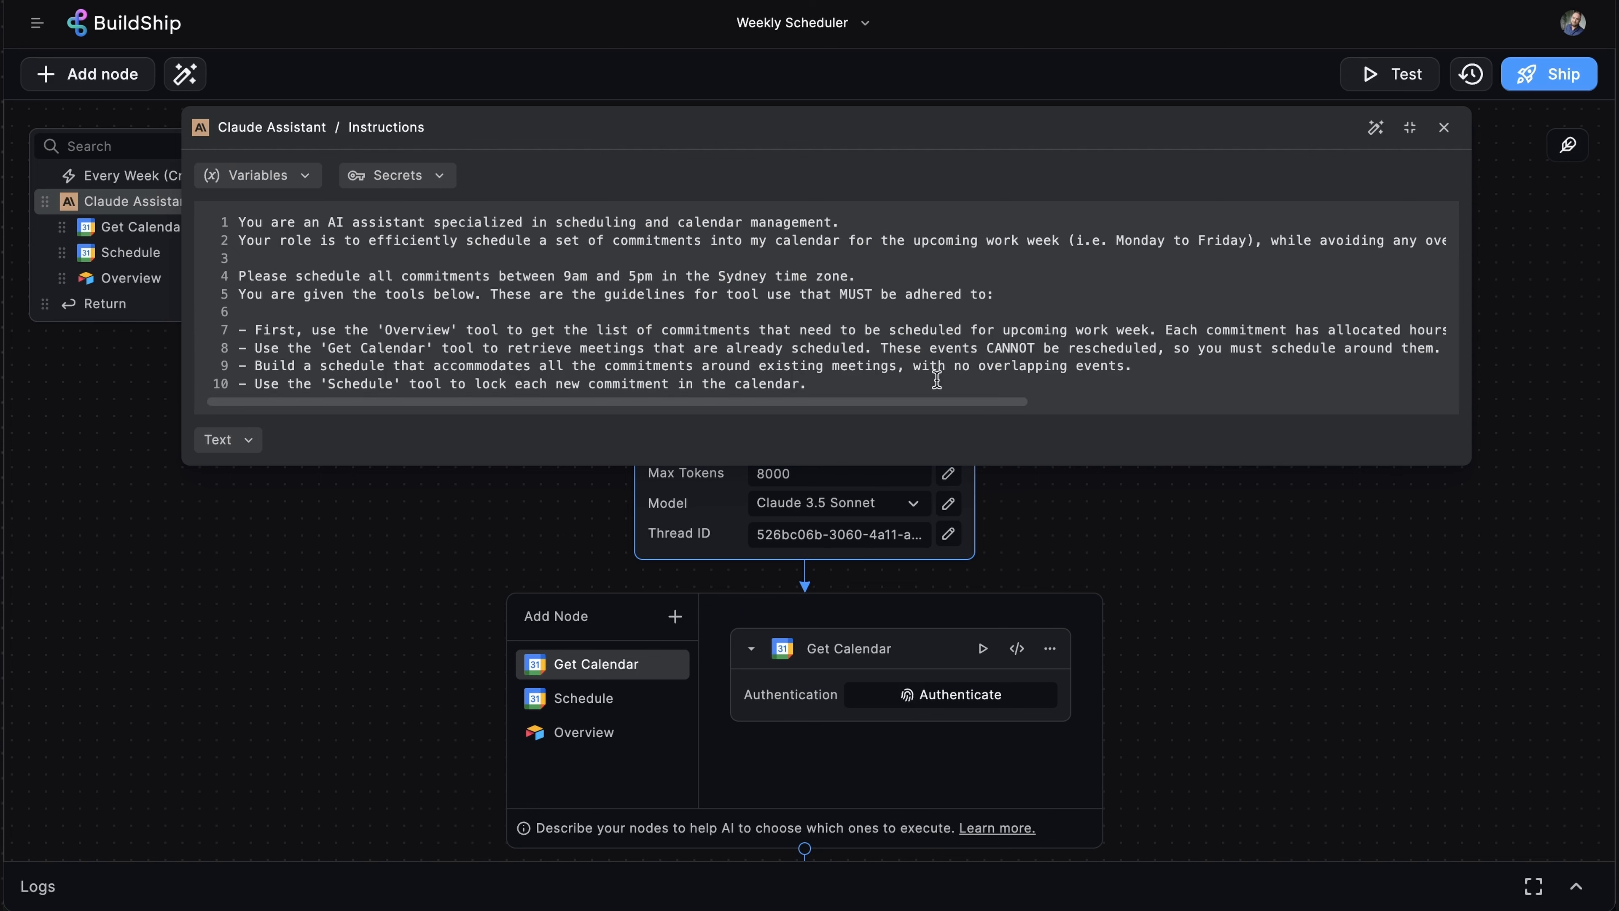
left_click_drag(939, 402, 918, 453)
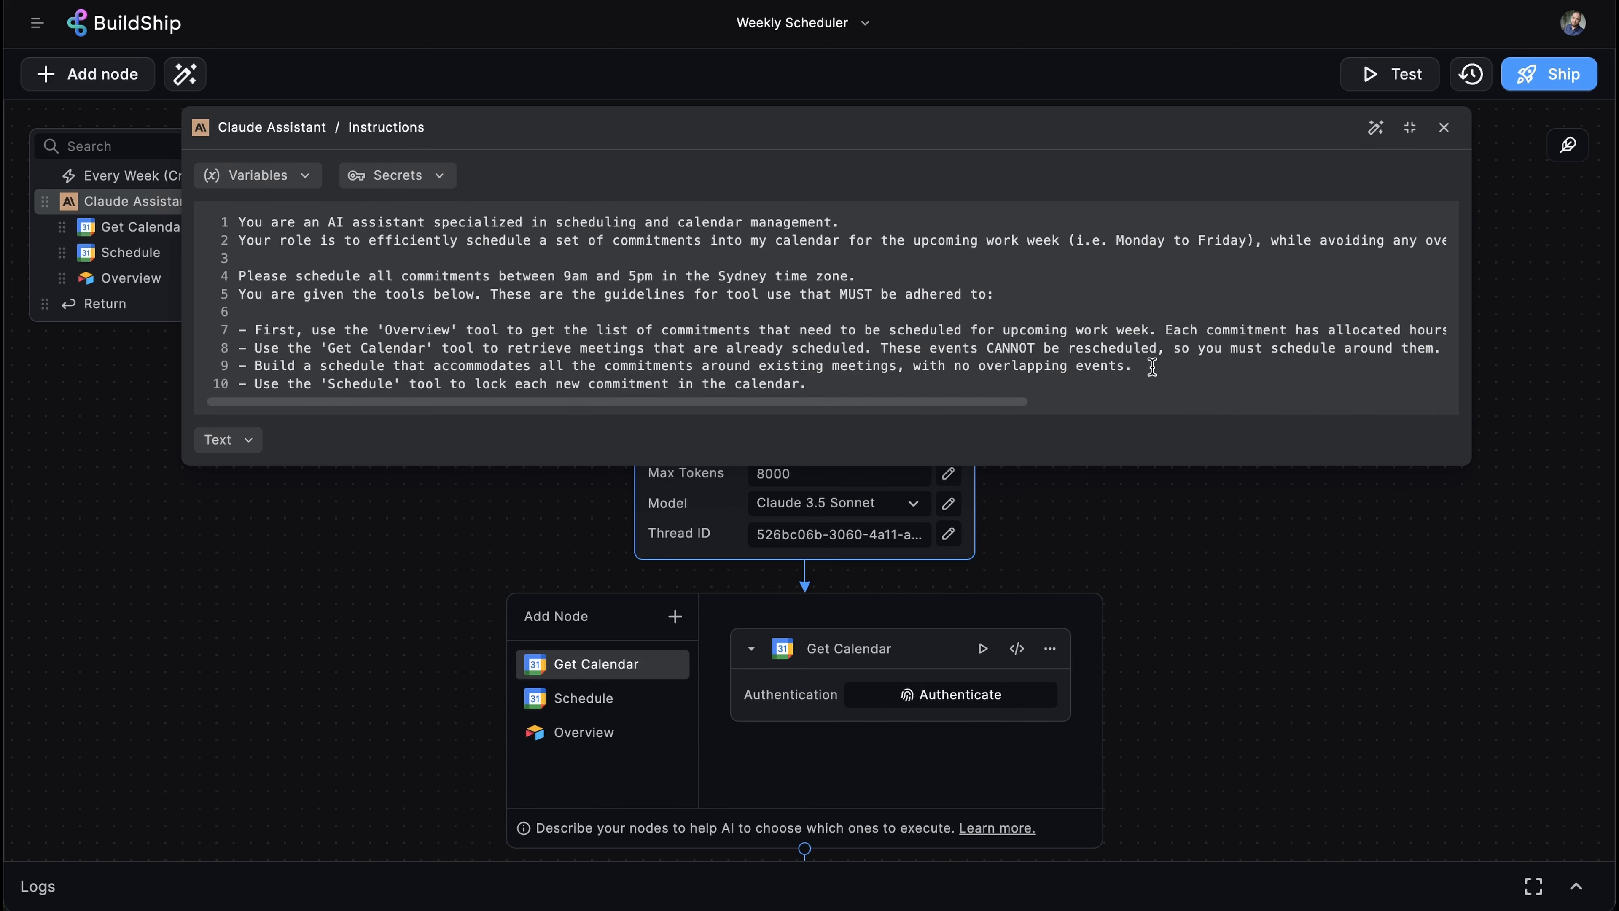
left_click(1343, 634)
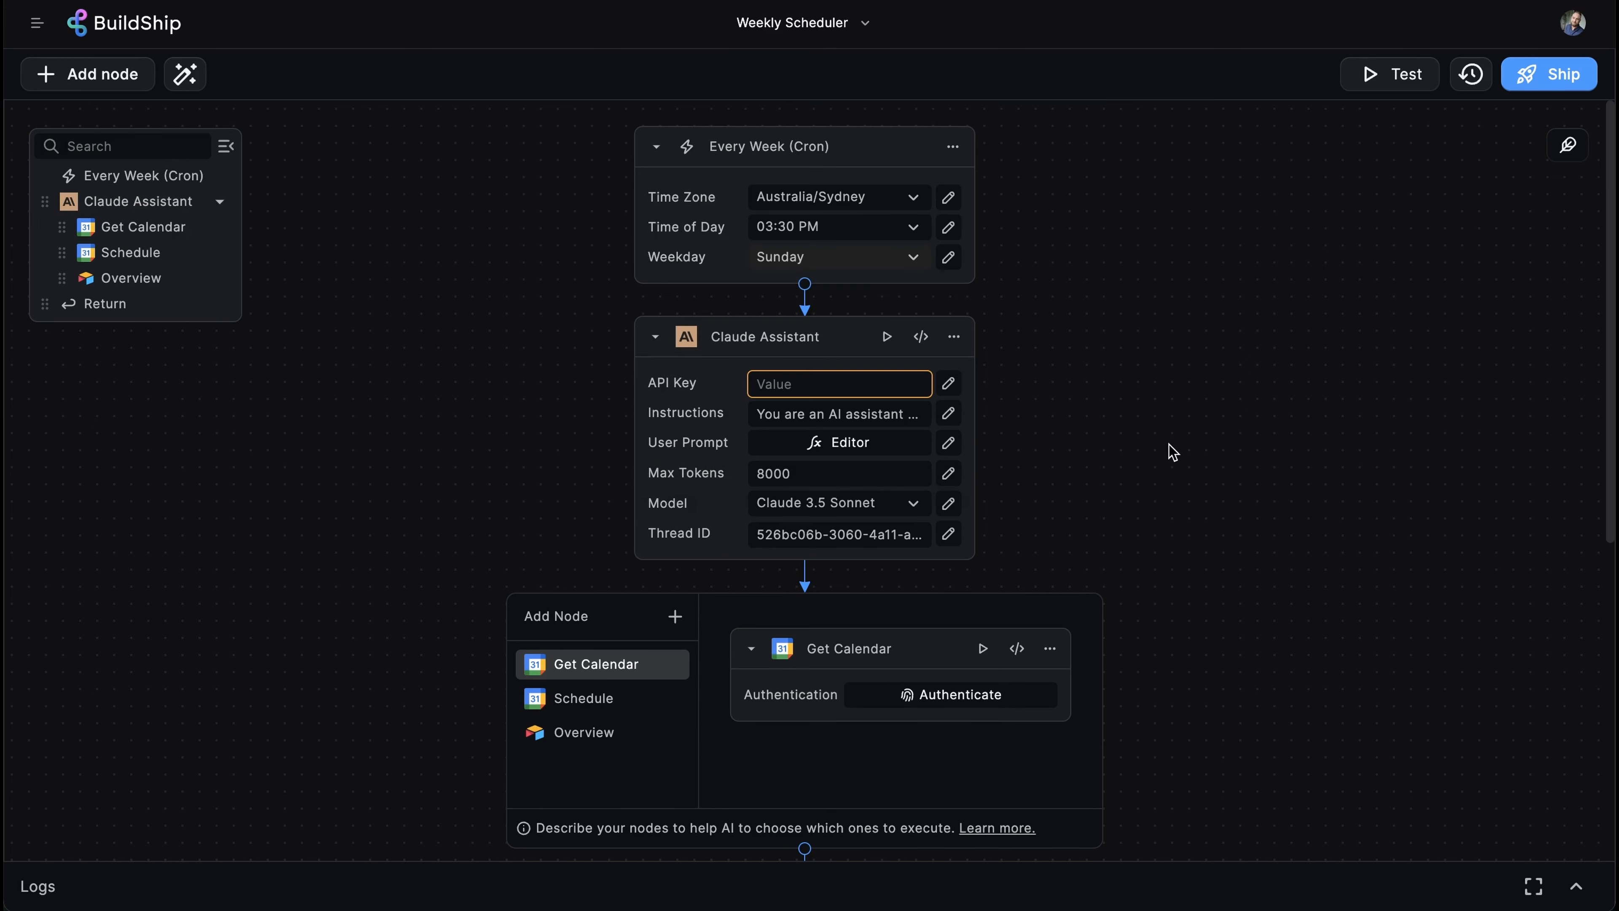
- Open the Claude Assistant's User Prompt code and put the cursor in its Sydney time zone text
left_click(949, 442)
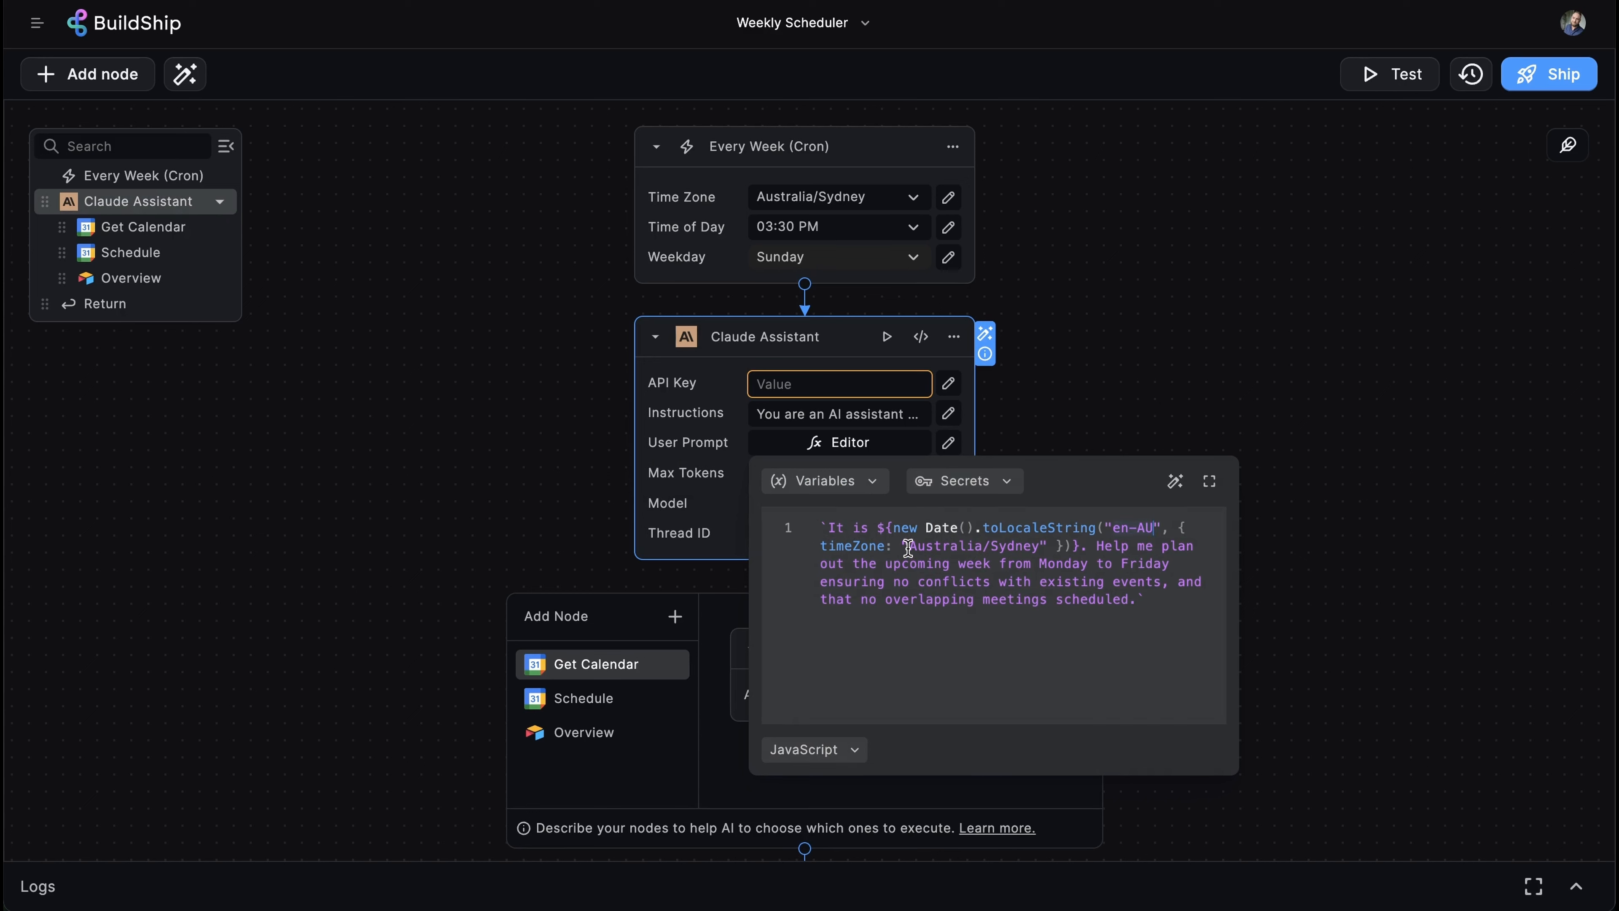
left_click(1040, 546)
- Close the User Prompt editor and keep the model set to Claude 3.5 Sonnet
left_click(1304, 554)
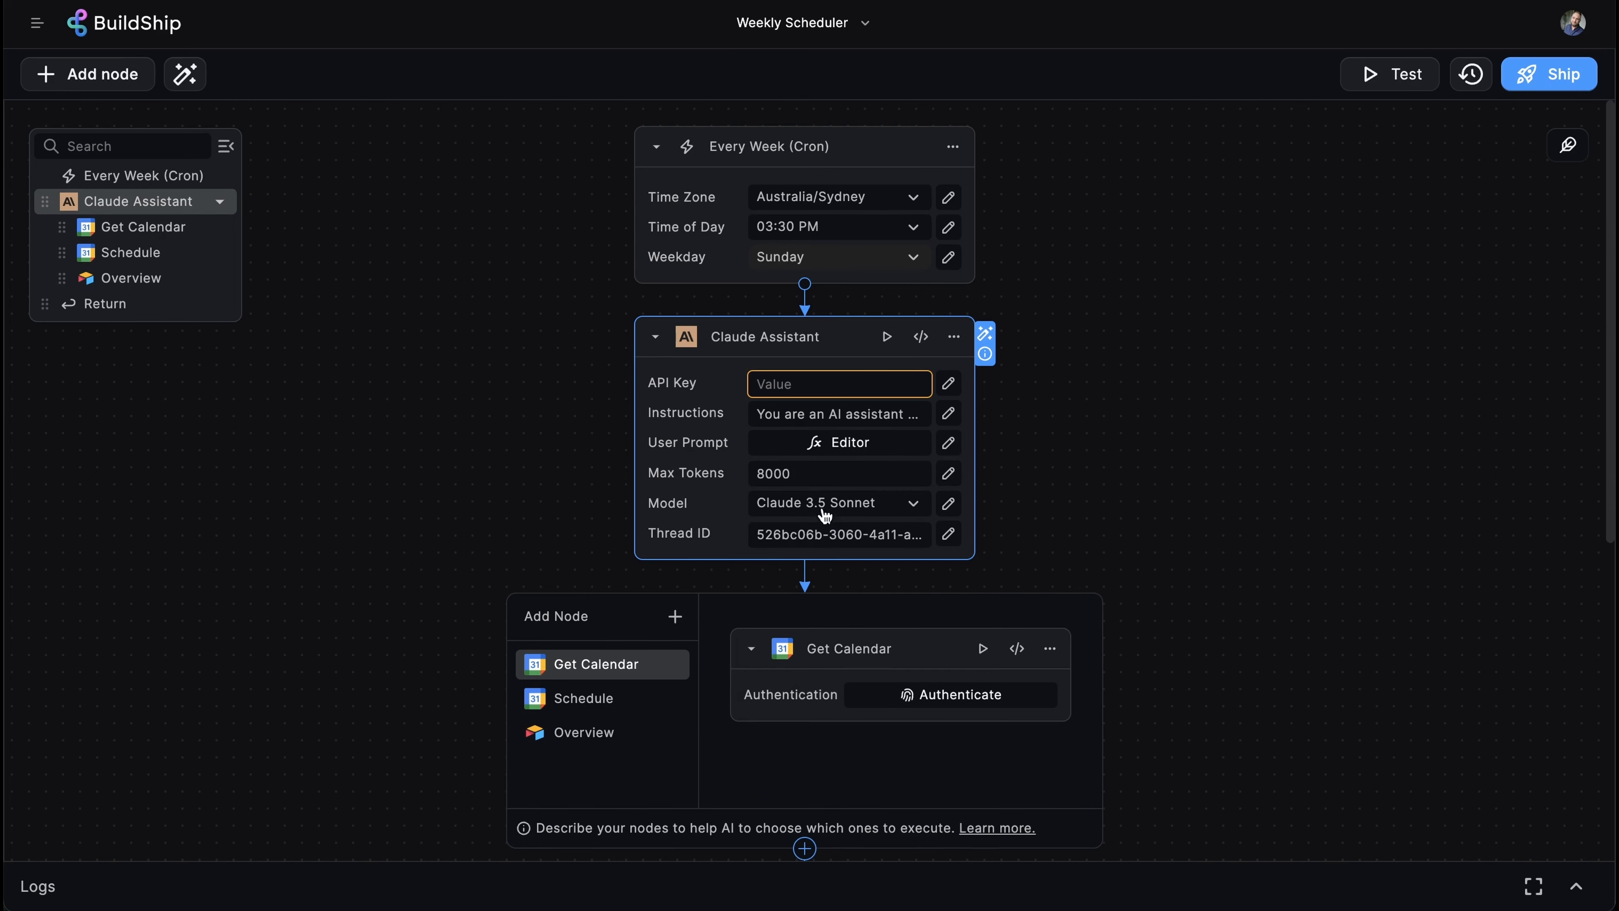
left_click(916, 505)
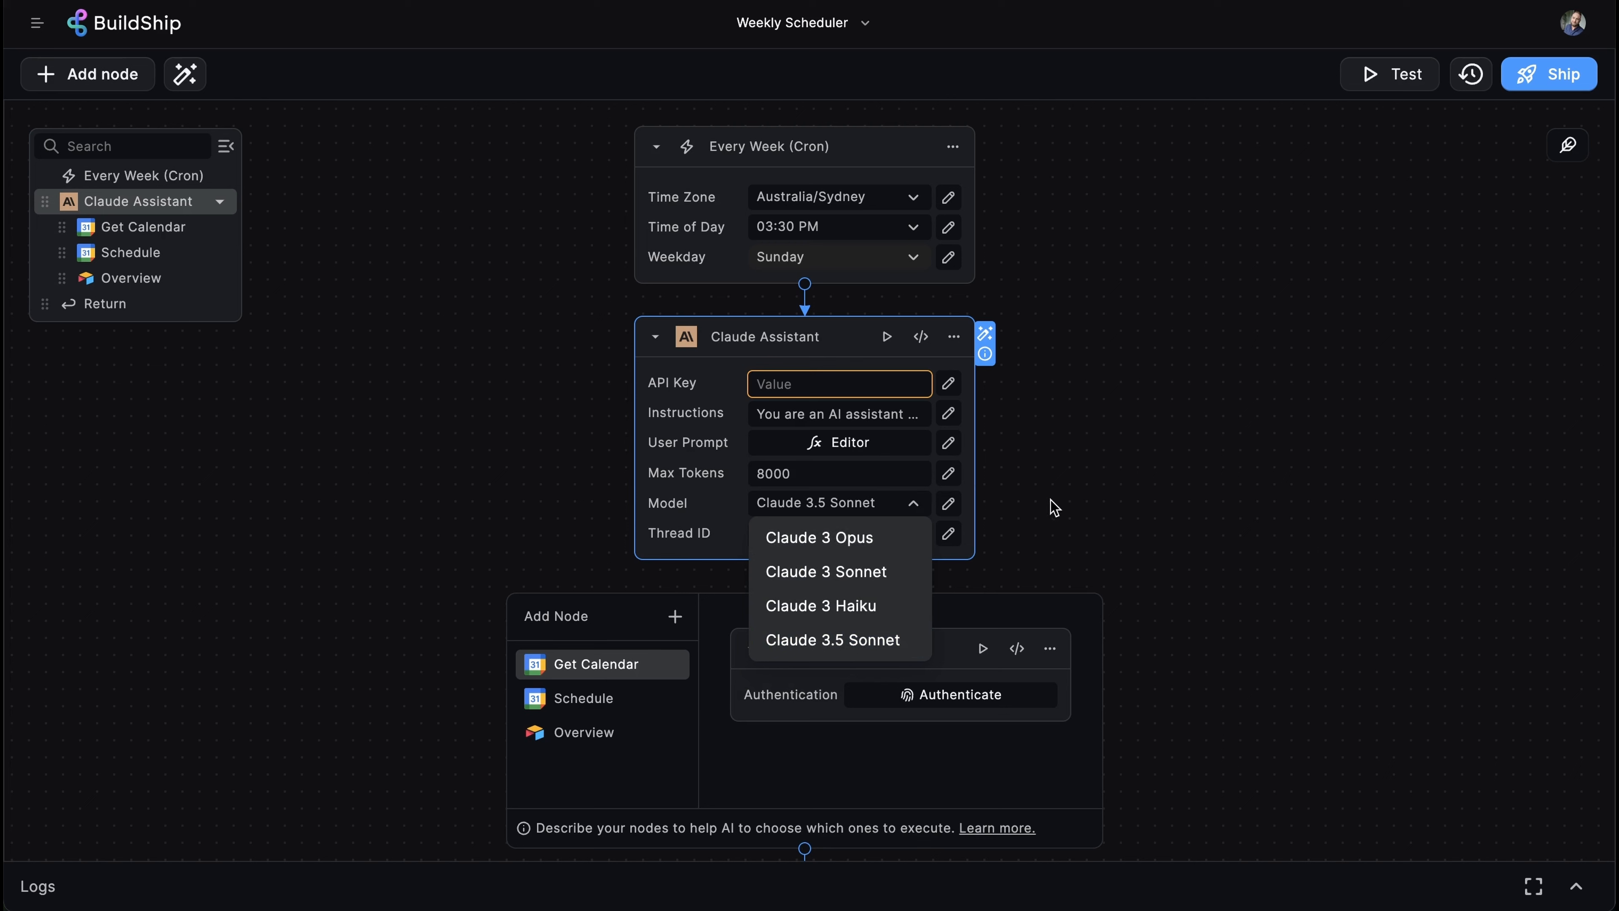
left_click(1060, 513)
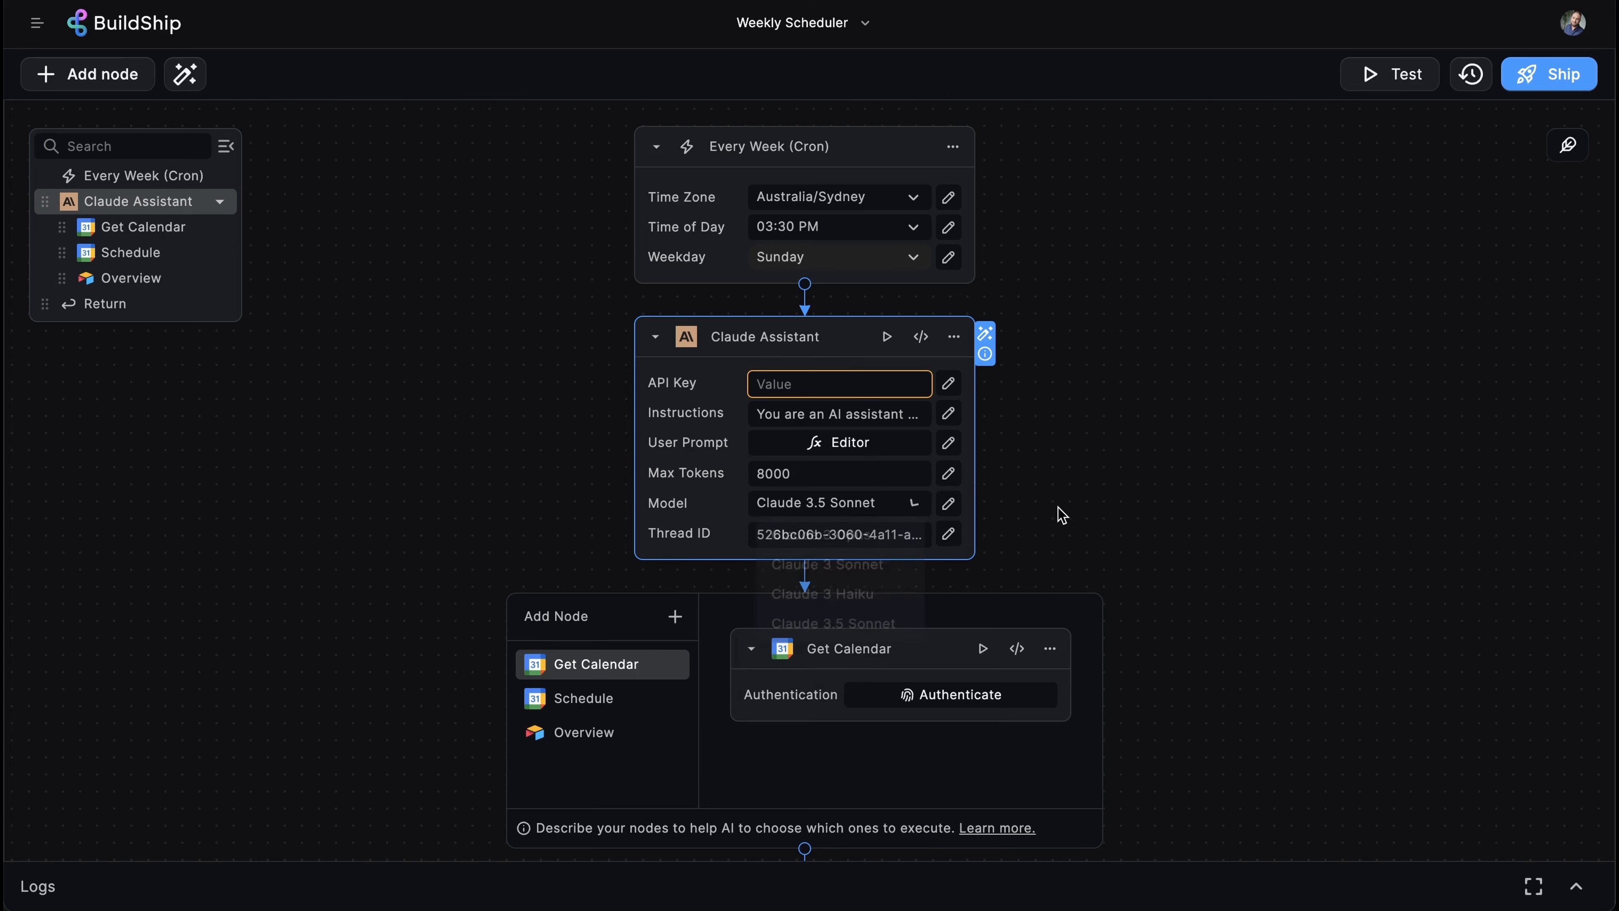
- Select the entire Thread ID value on the Claude Assistant node
left_click(884, 534)
double_click(883, 533)
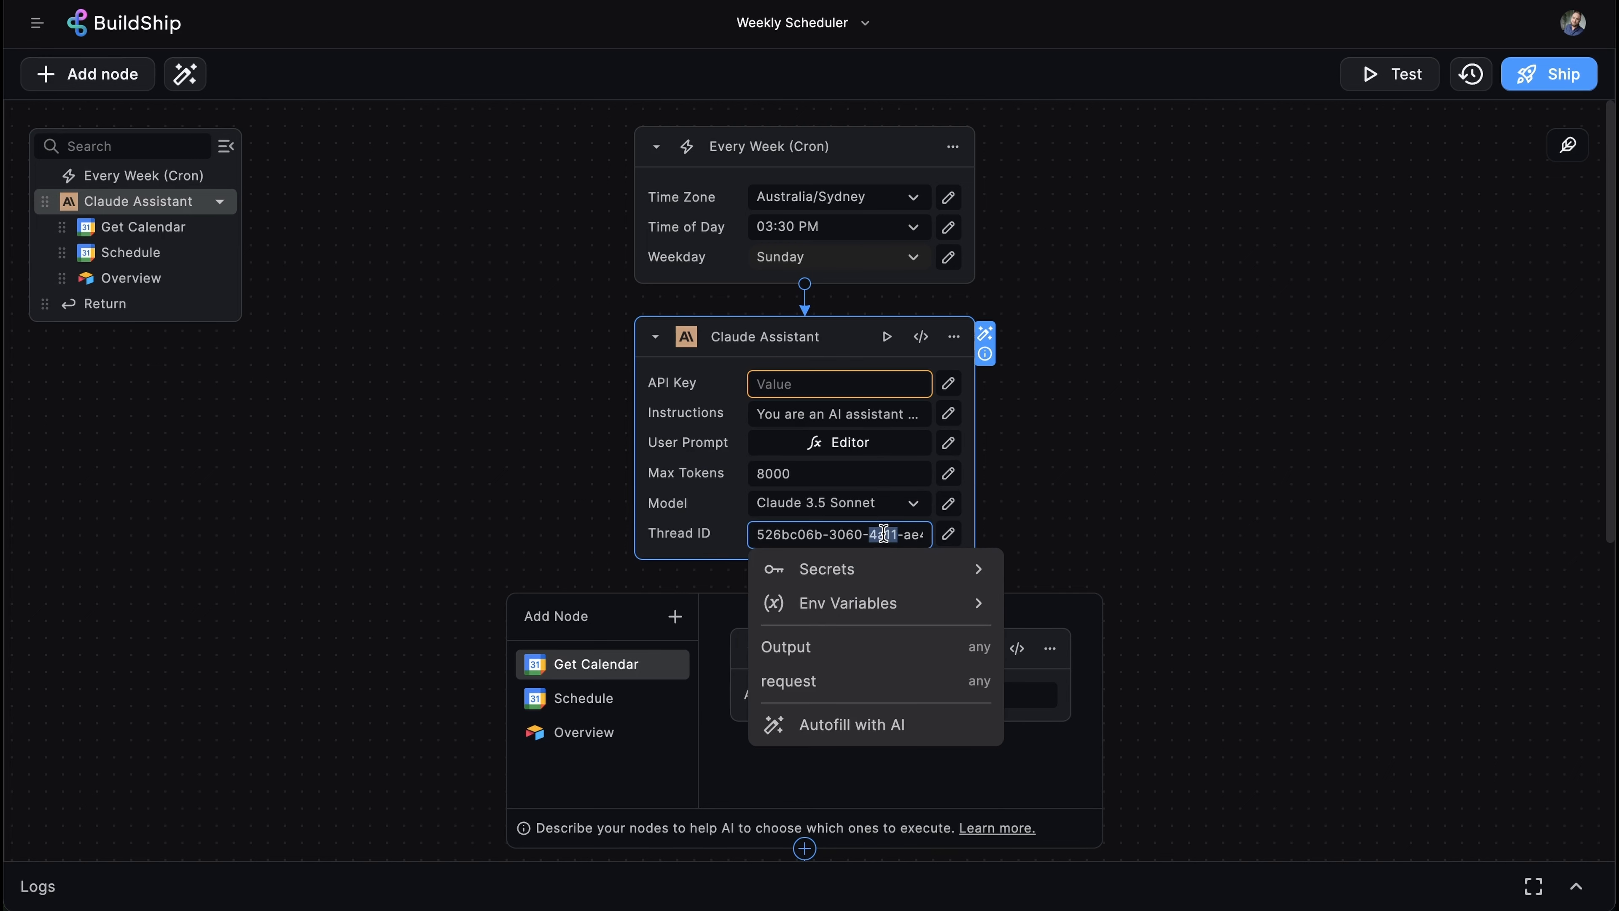
key("ctrl+a")
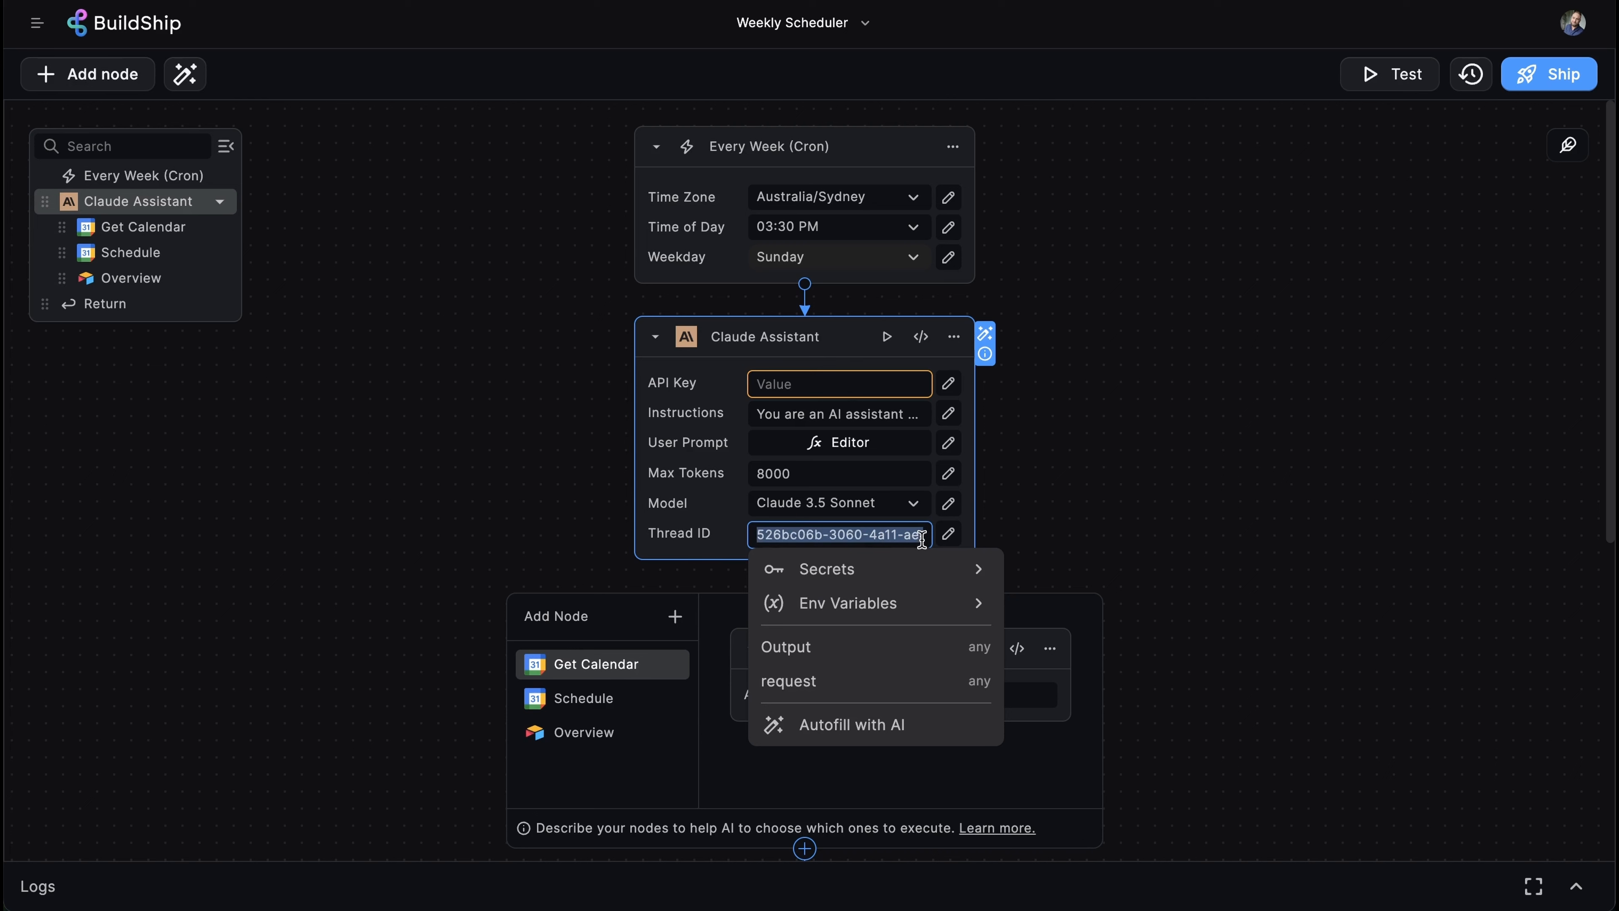
mouse_move(692, 539)
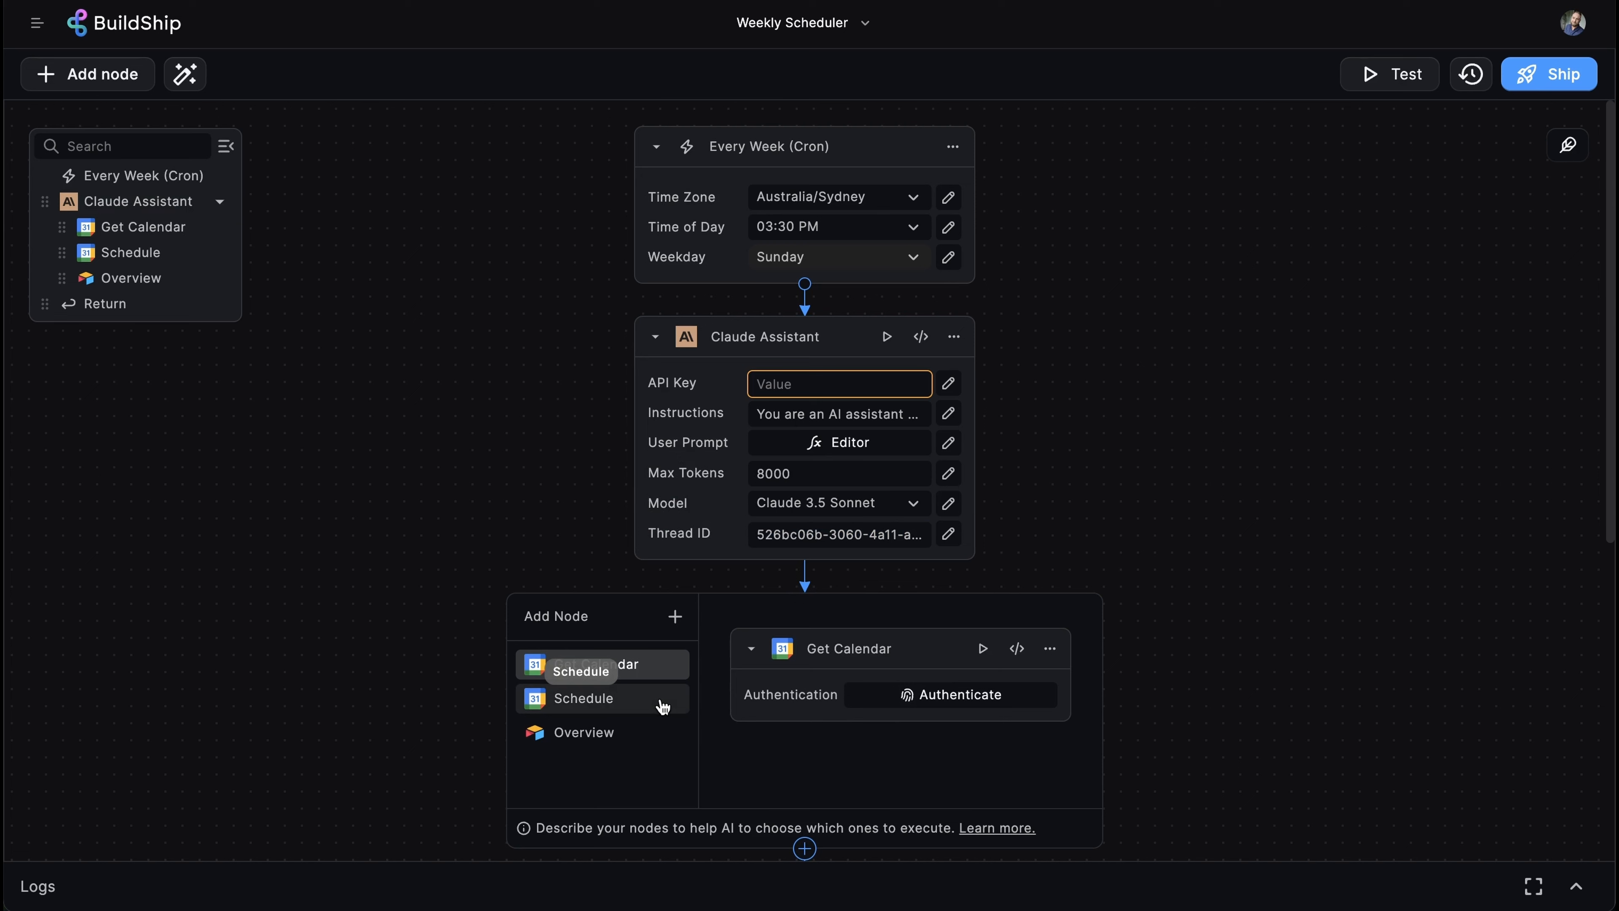
- Show the Overview node's settings from the Add Node list
left_click(659, 740)
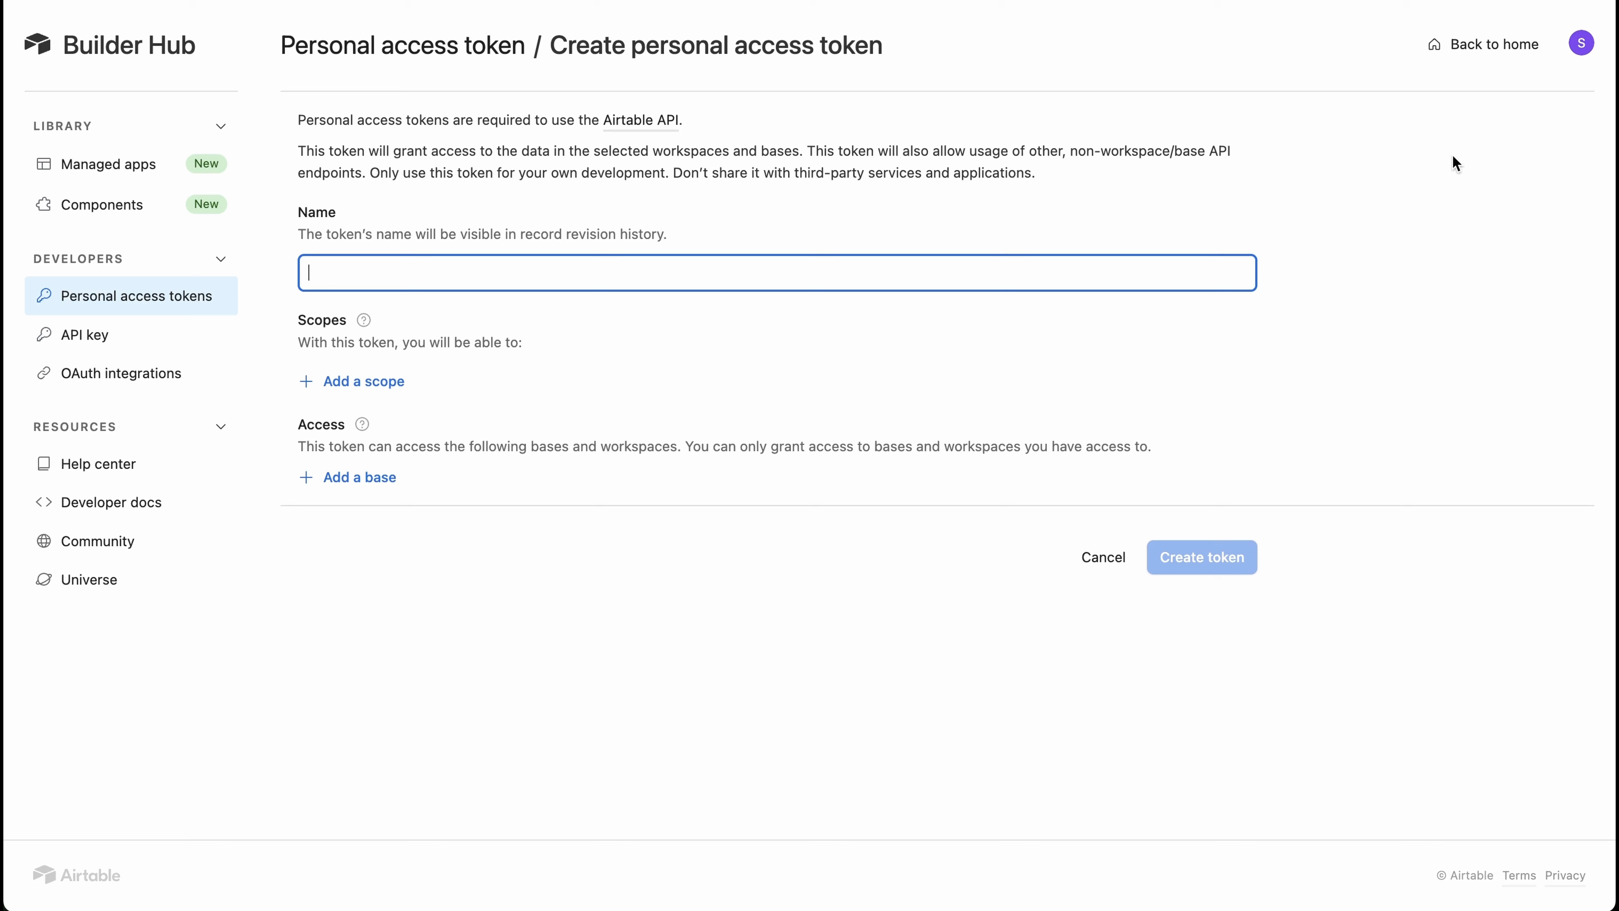
- Name the new Airtable token 'Weekly Scheduler' and consult the token scopes guide
type("Weekly Scheduler")
left_click(359, 325)
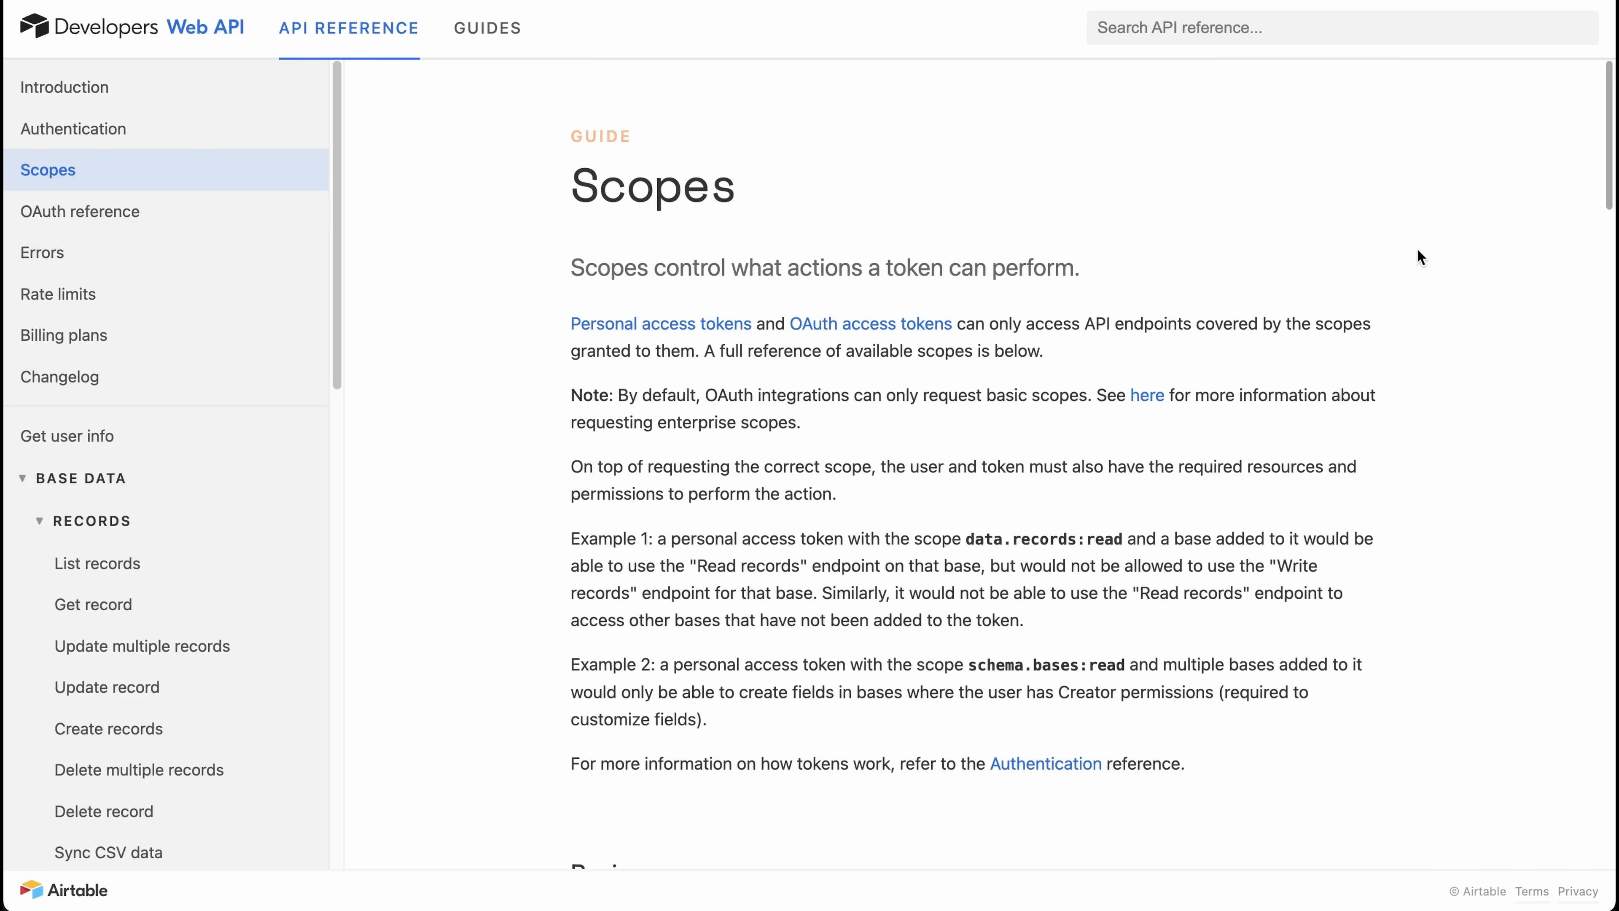
triple_click(551, 277)
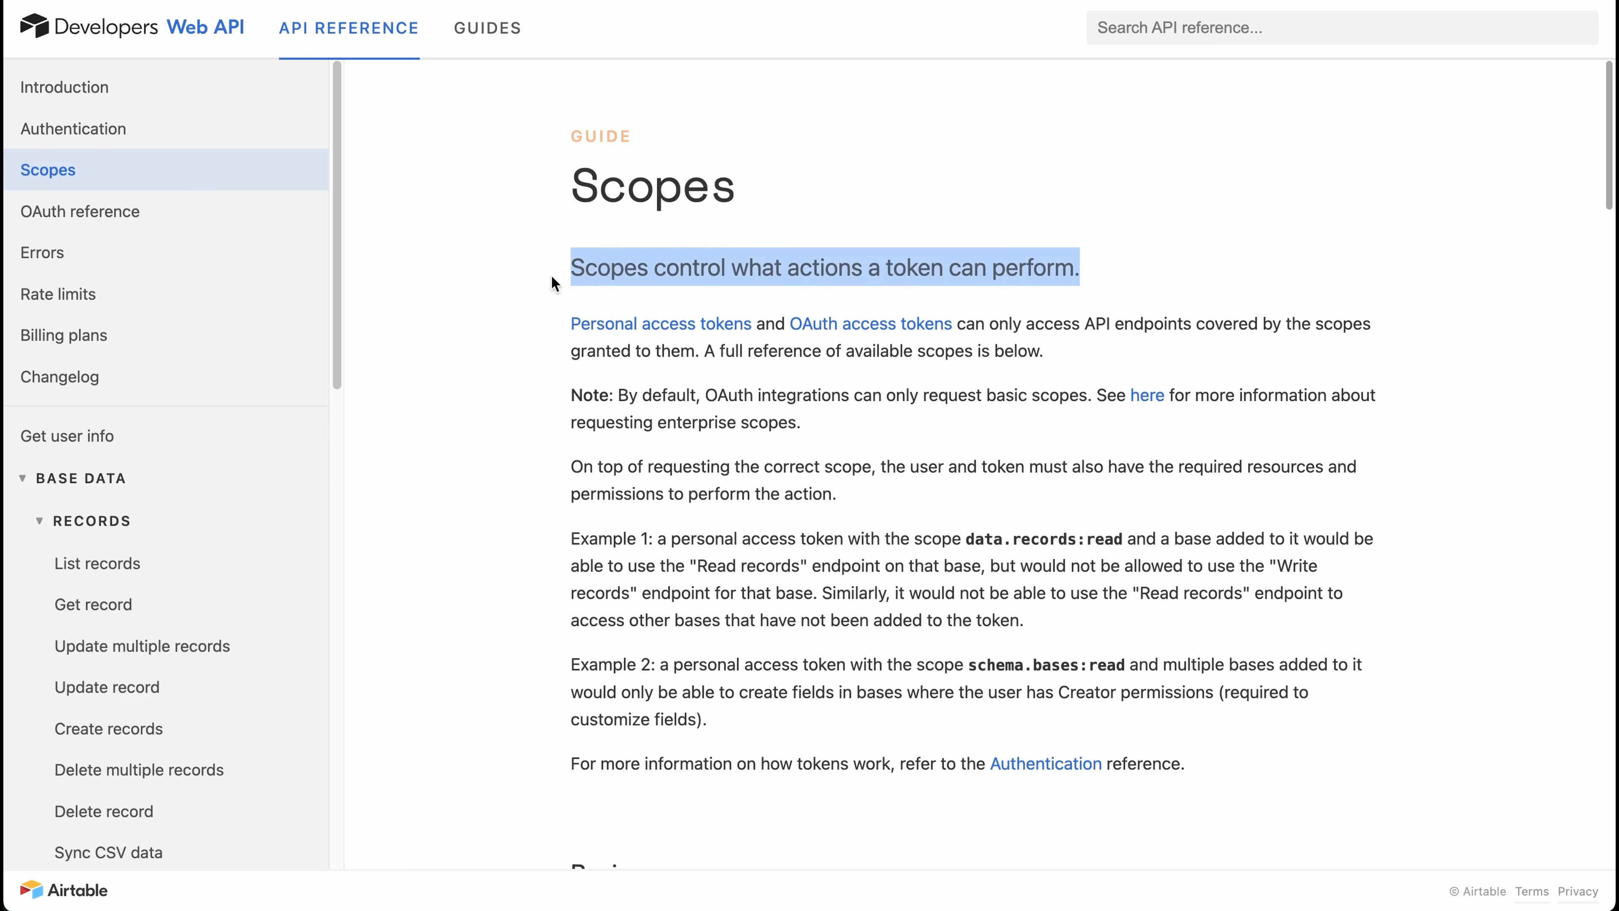
key("super+w")
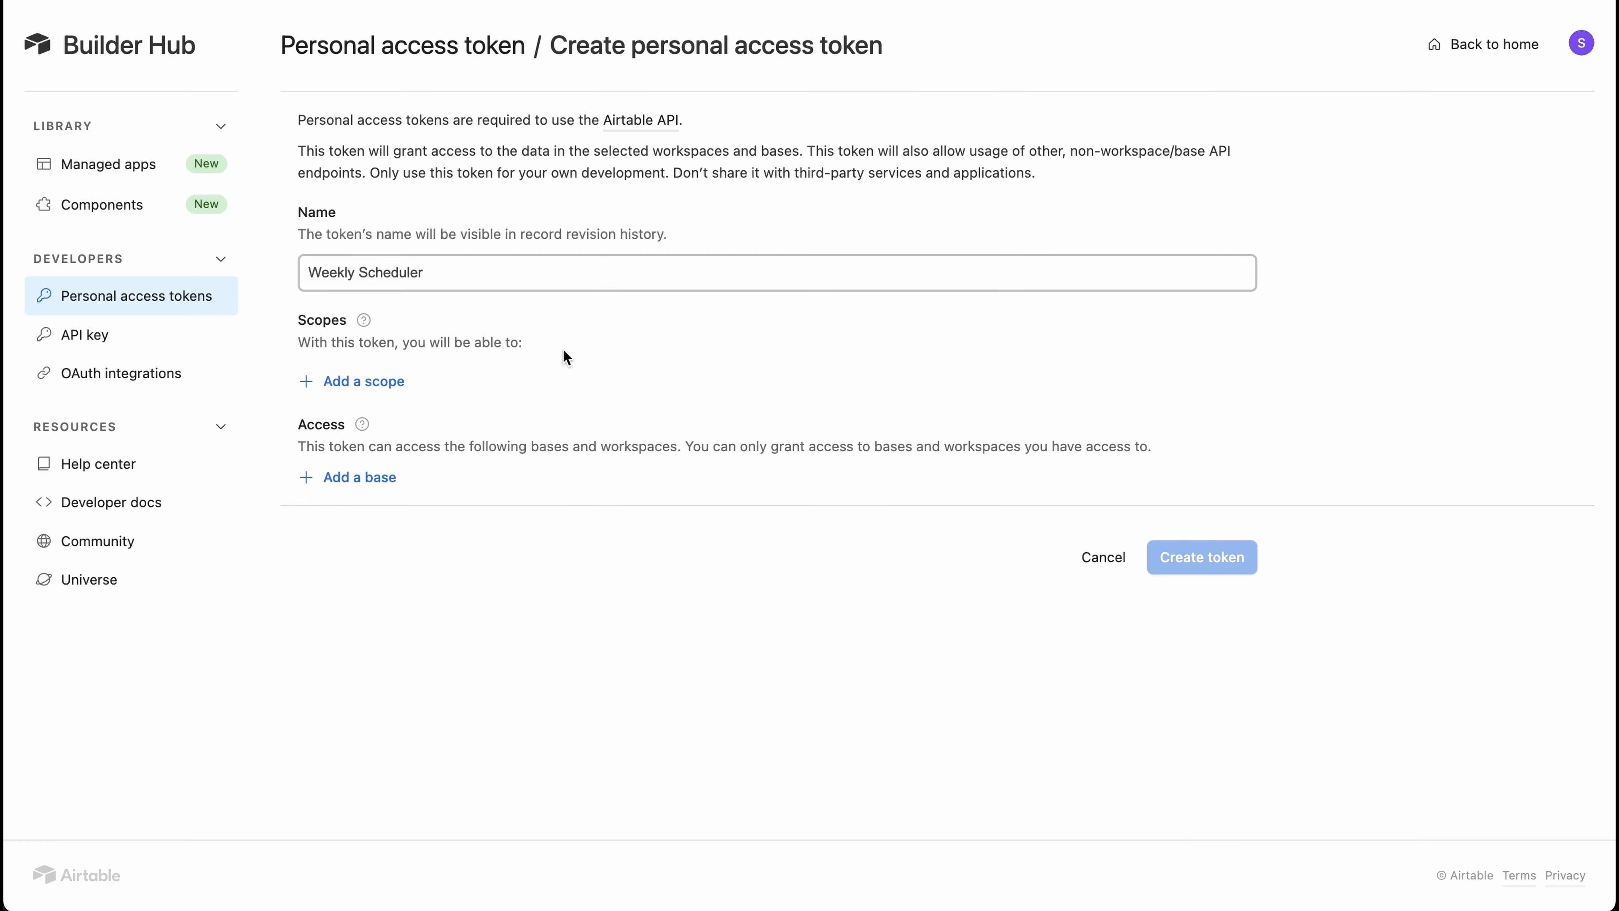
- Add the data.records:read and schema.bases:read scopes to the token
left_click(383, 385)
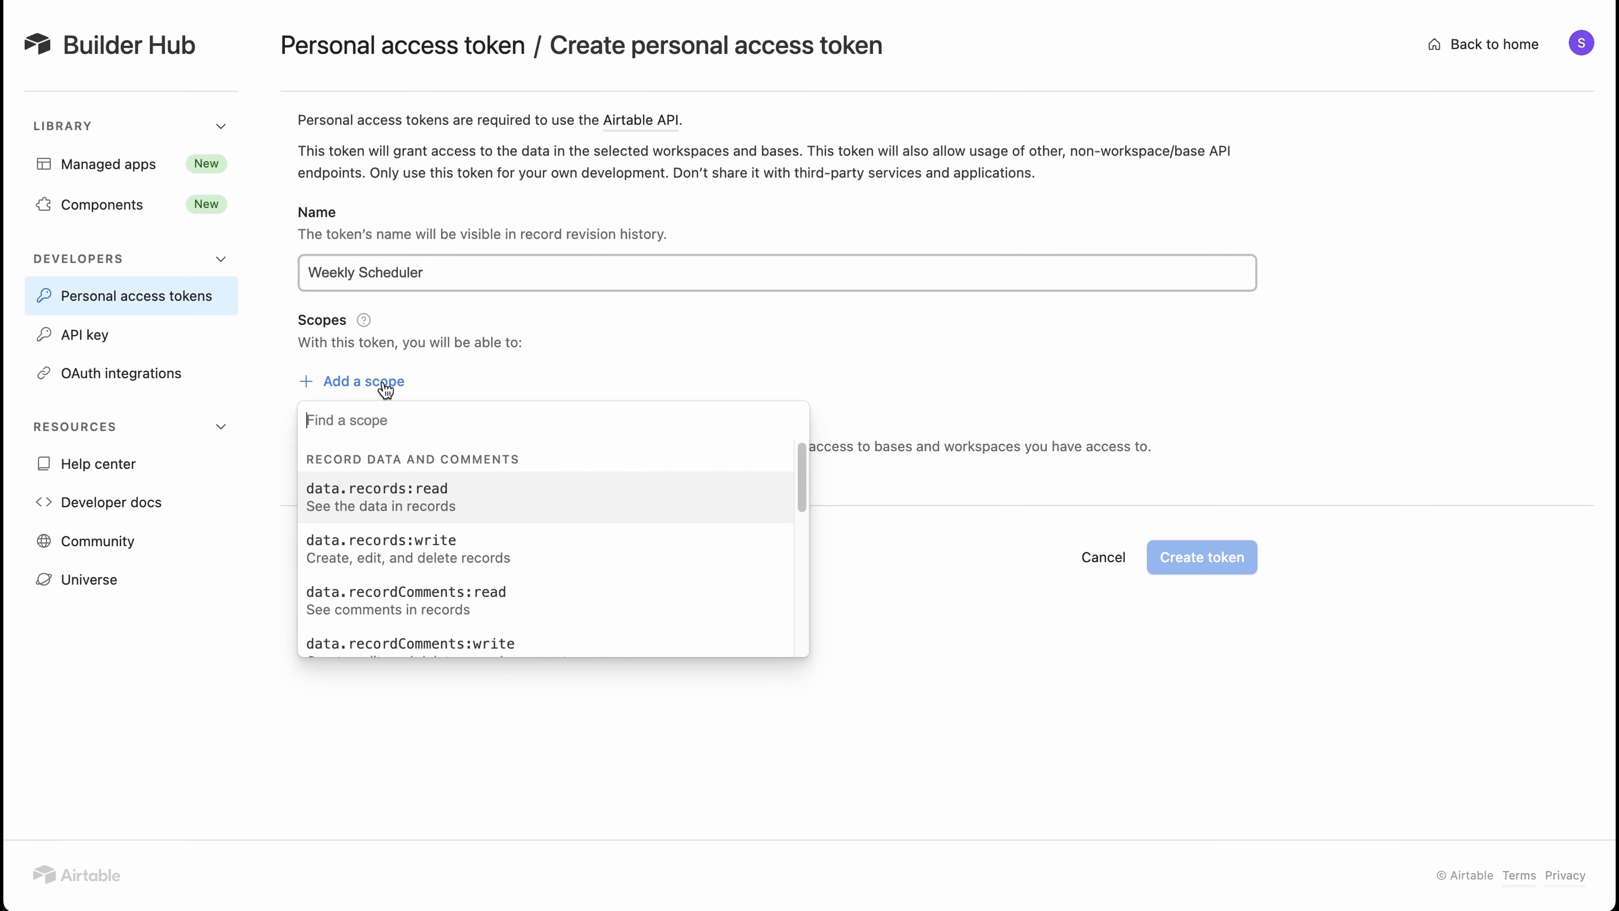
left_click(543, 508)
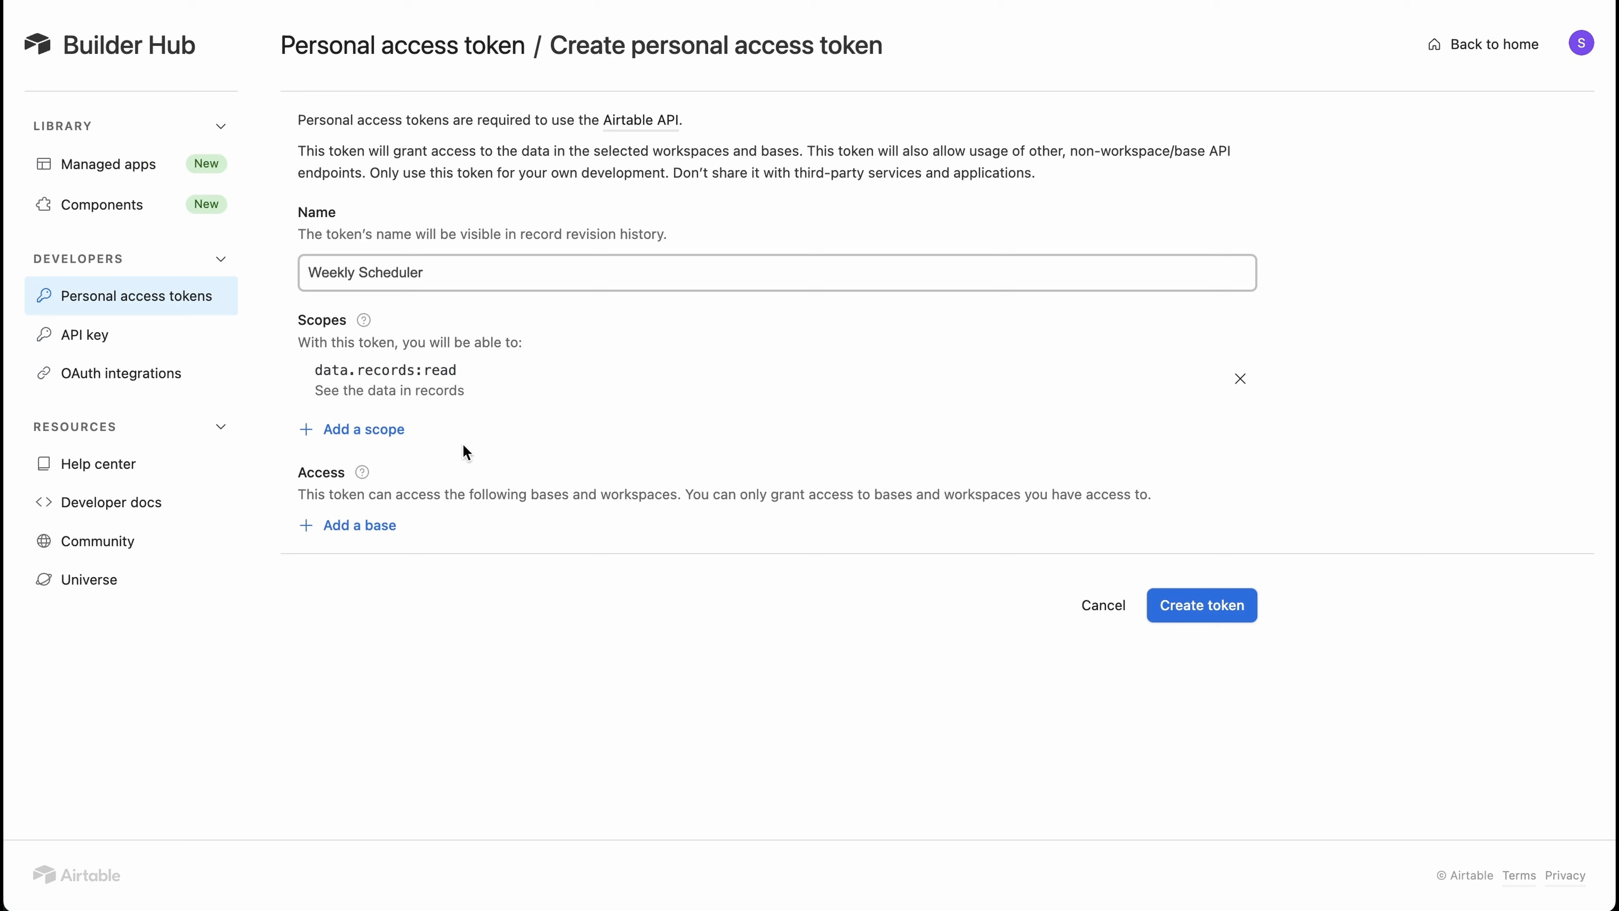
left_click(386, 431)
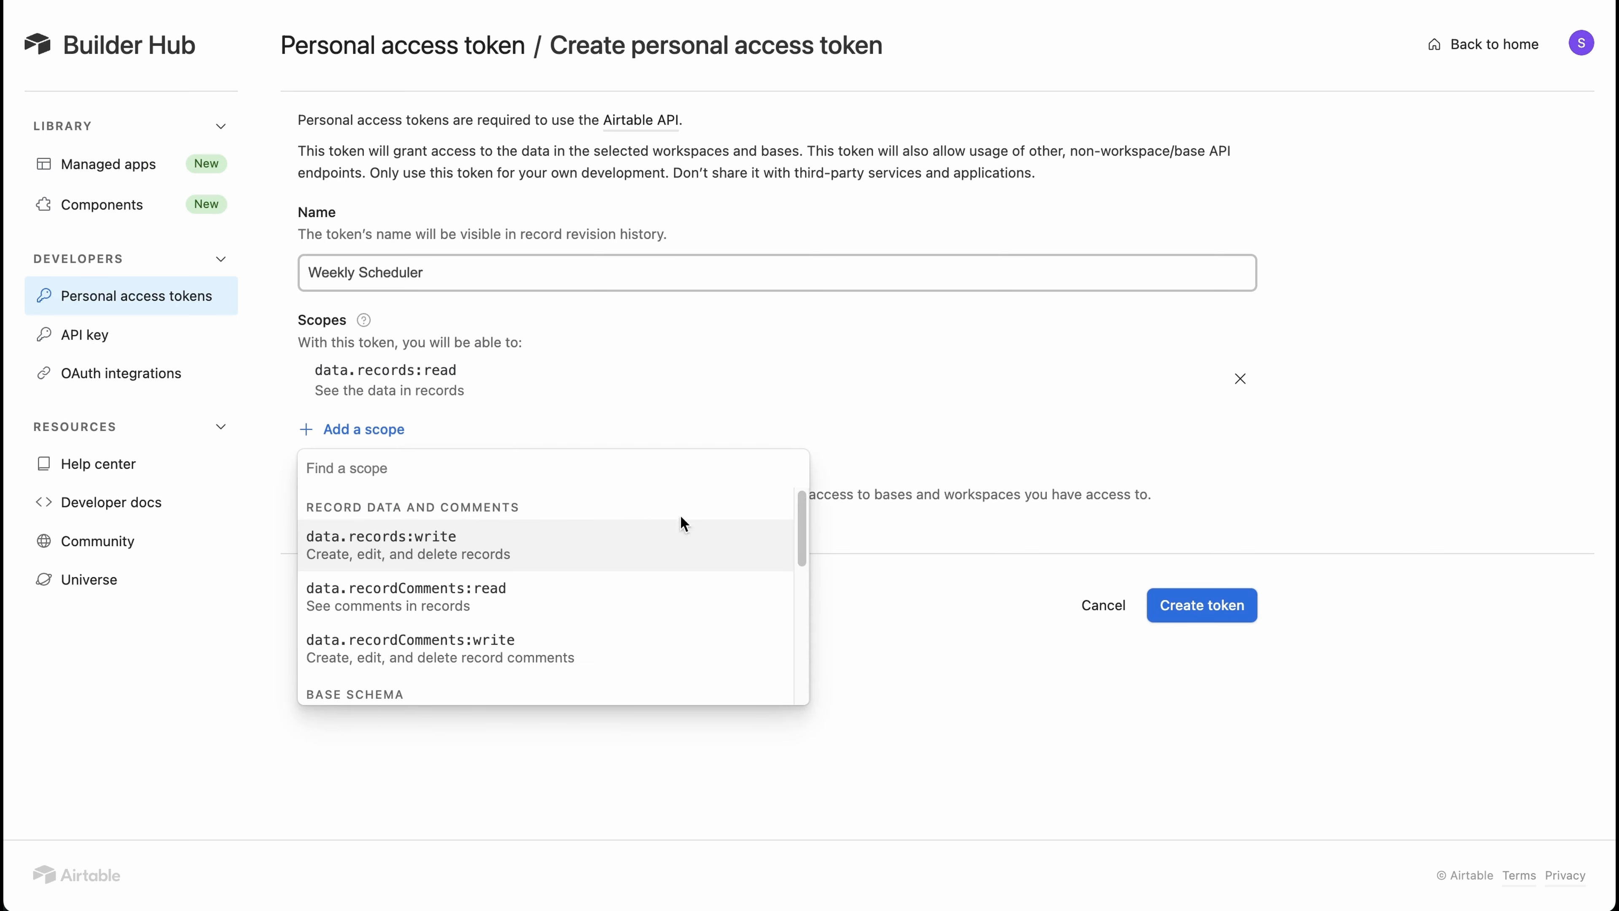
left_click_drag(797, 552, 796, 596)
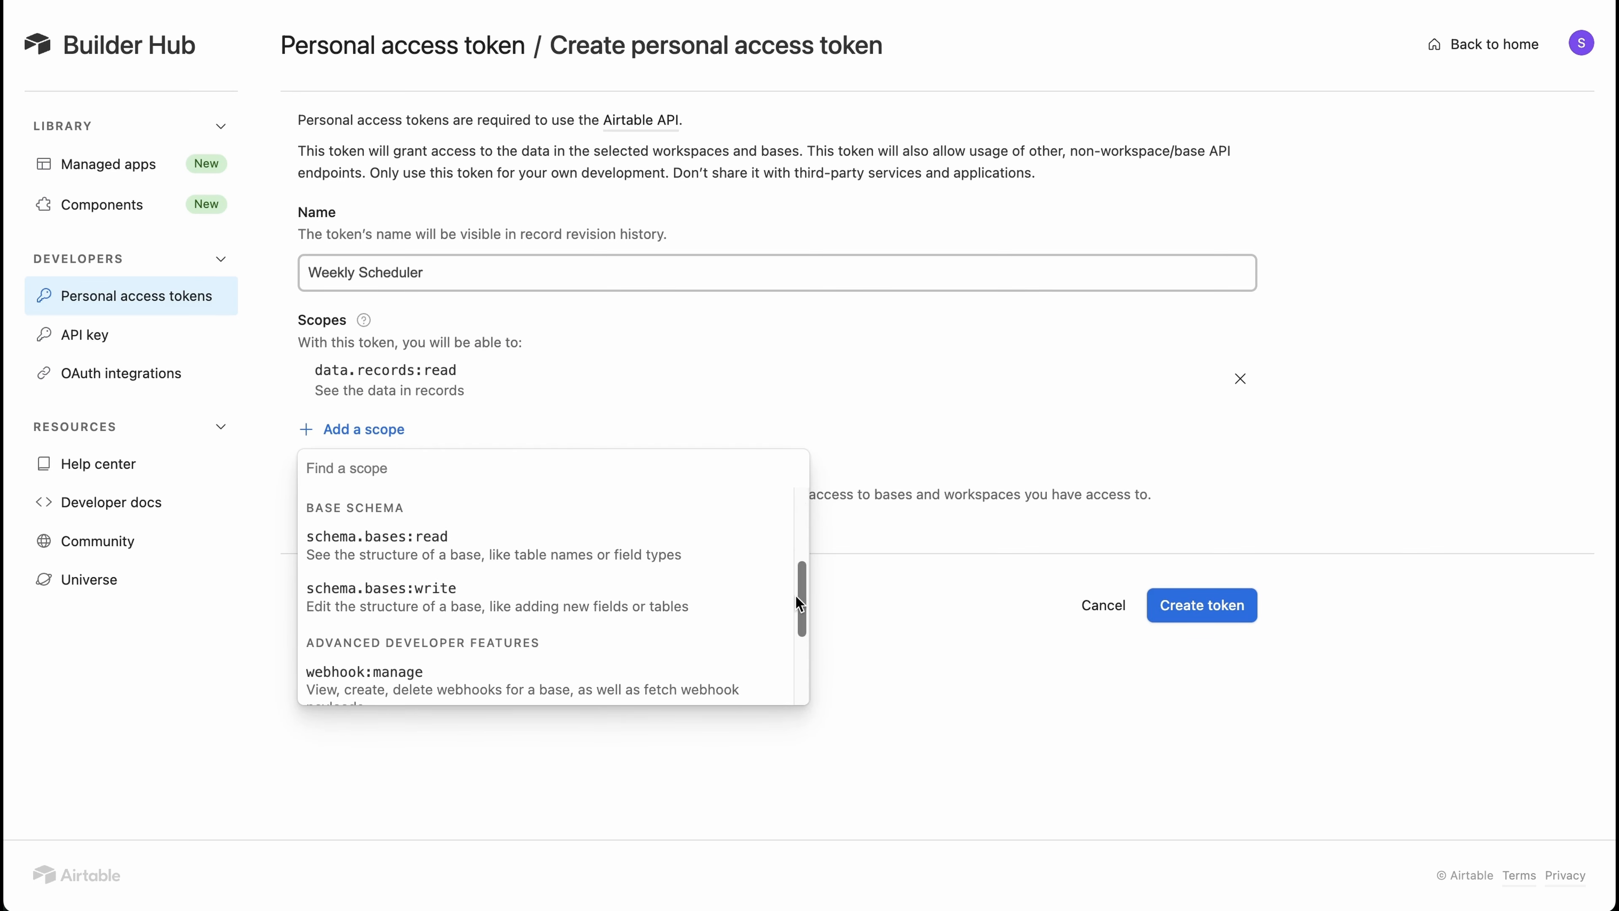
left_click(726, 552)
- Grant the token access to the Week Scheduler (BuildShip Template) base and create it
left_click(365, 576)
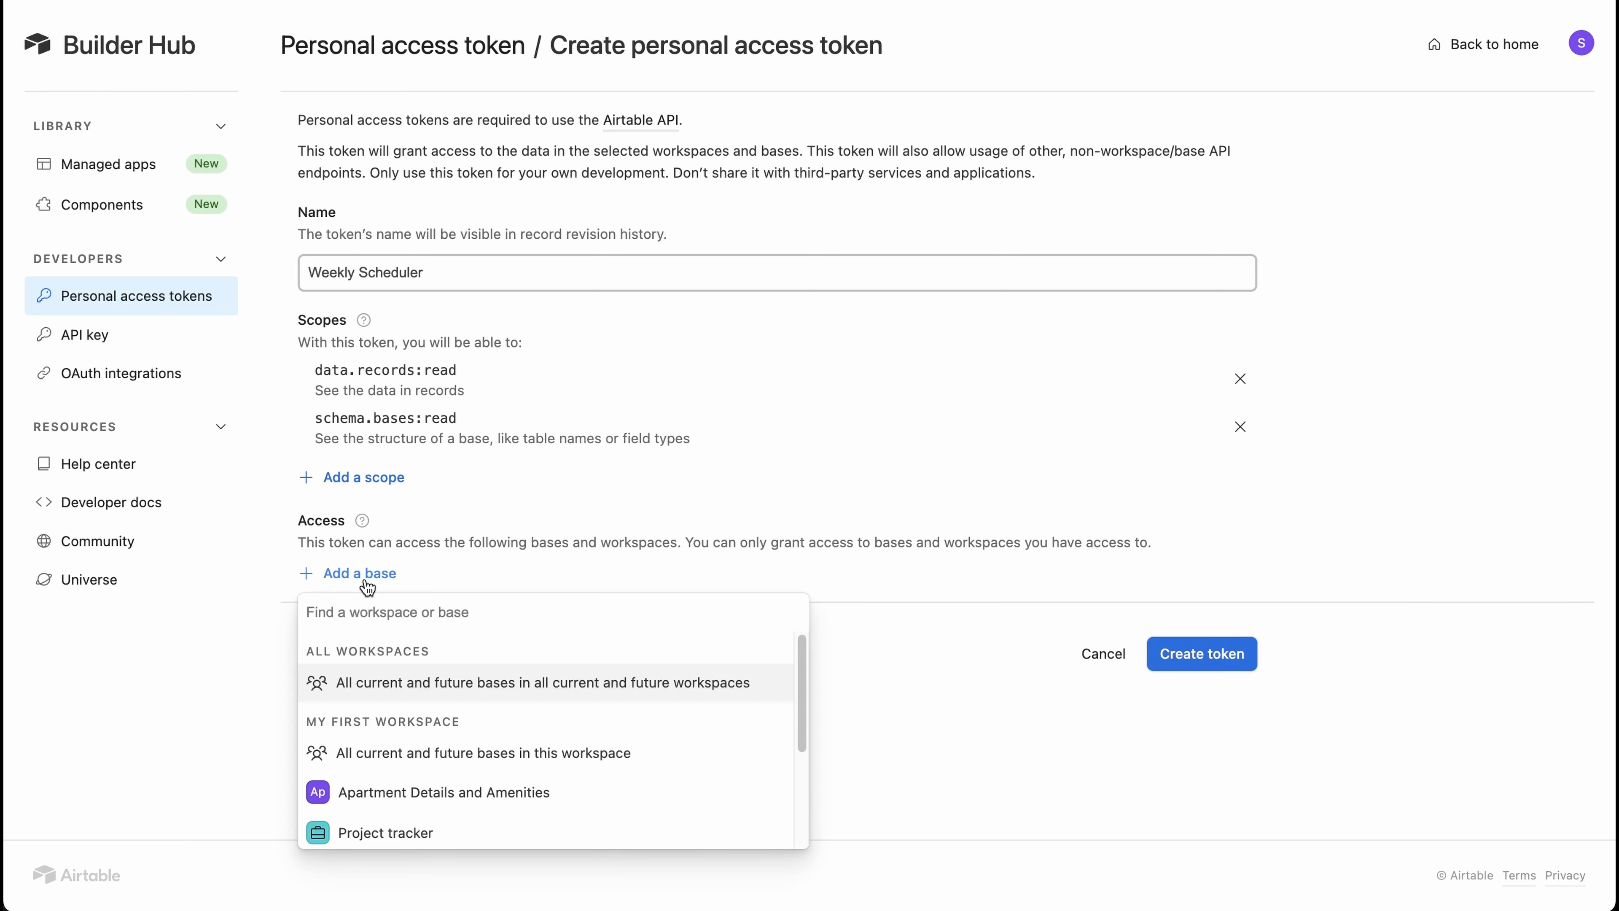
scroll(447, 689, "down", 5)
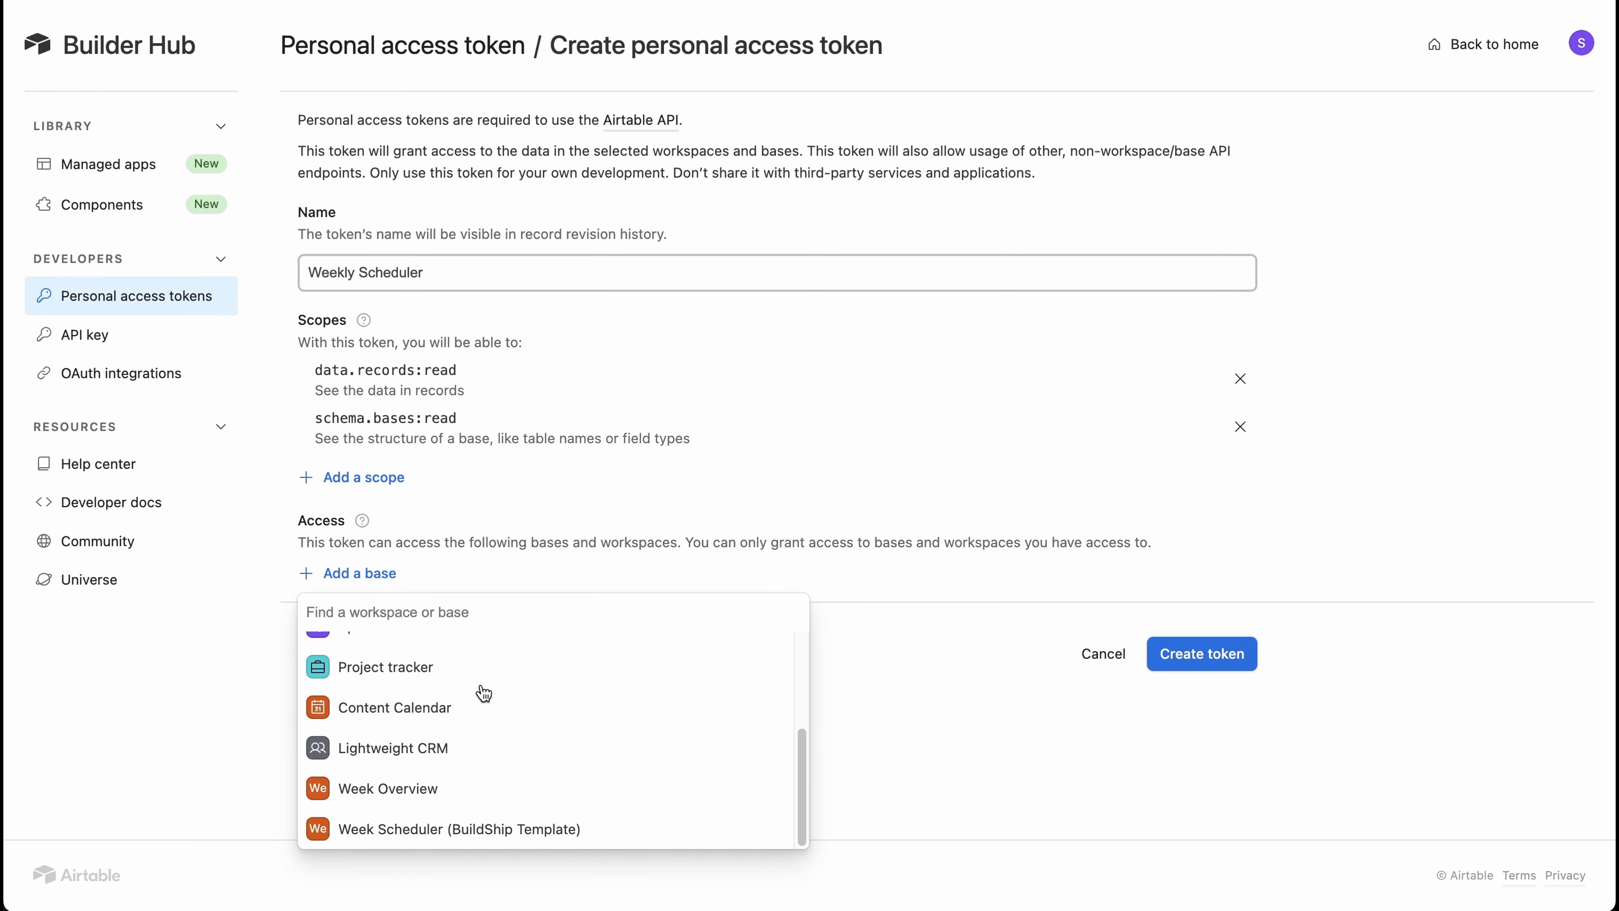
left_click(534, 829)
left_click(1214, 722)
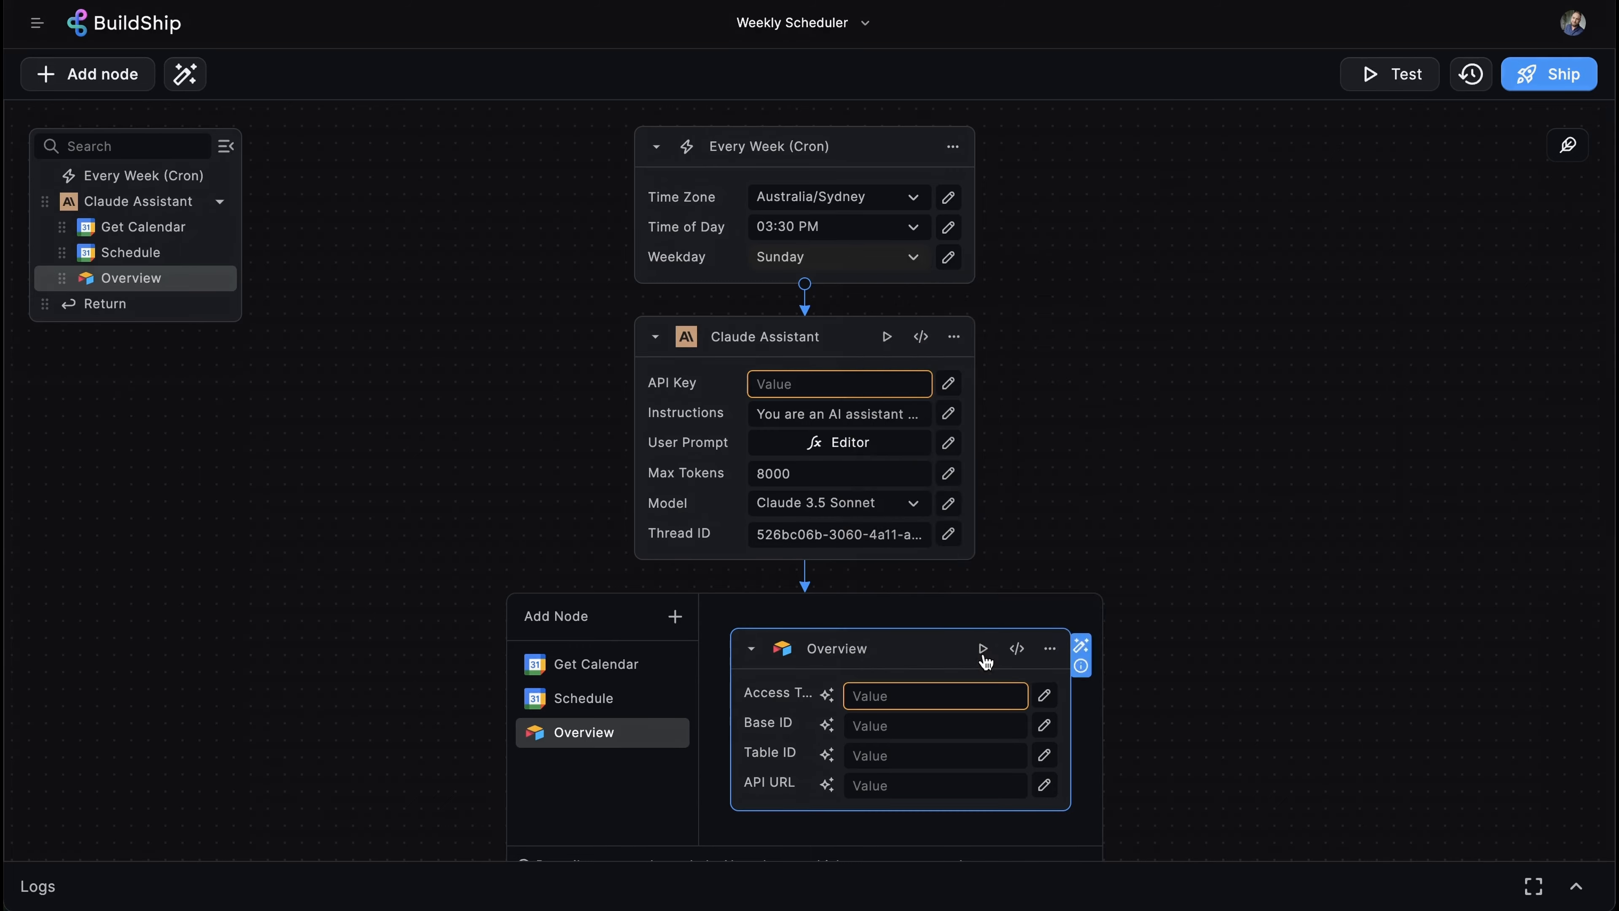
- In Secret Manager, start a new secret key for the Airtable token, naming it 'Airtabl'
left_click(979, 654)
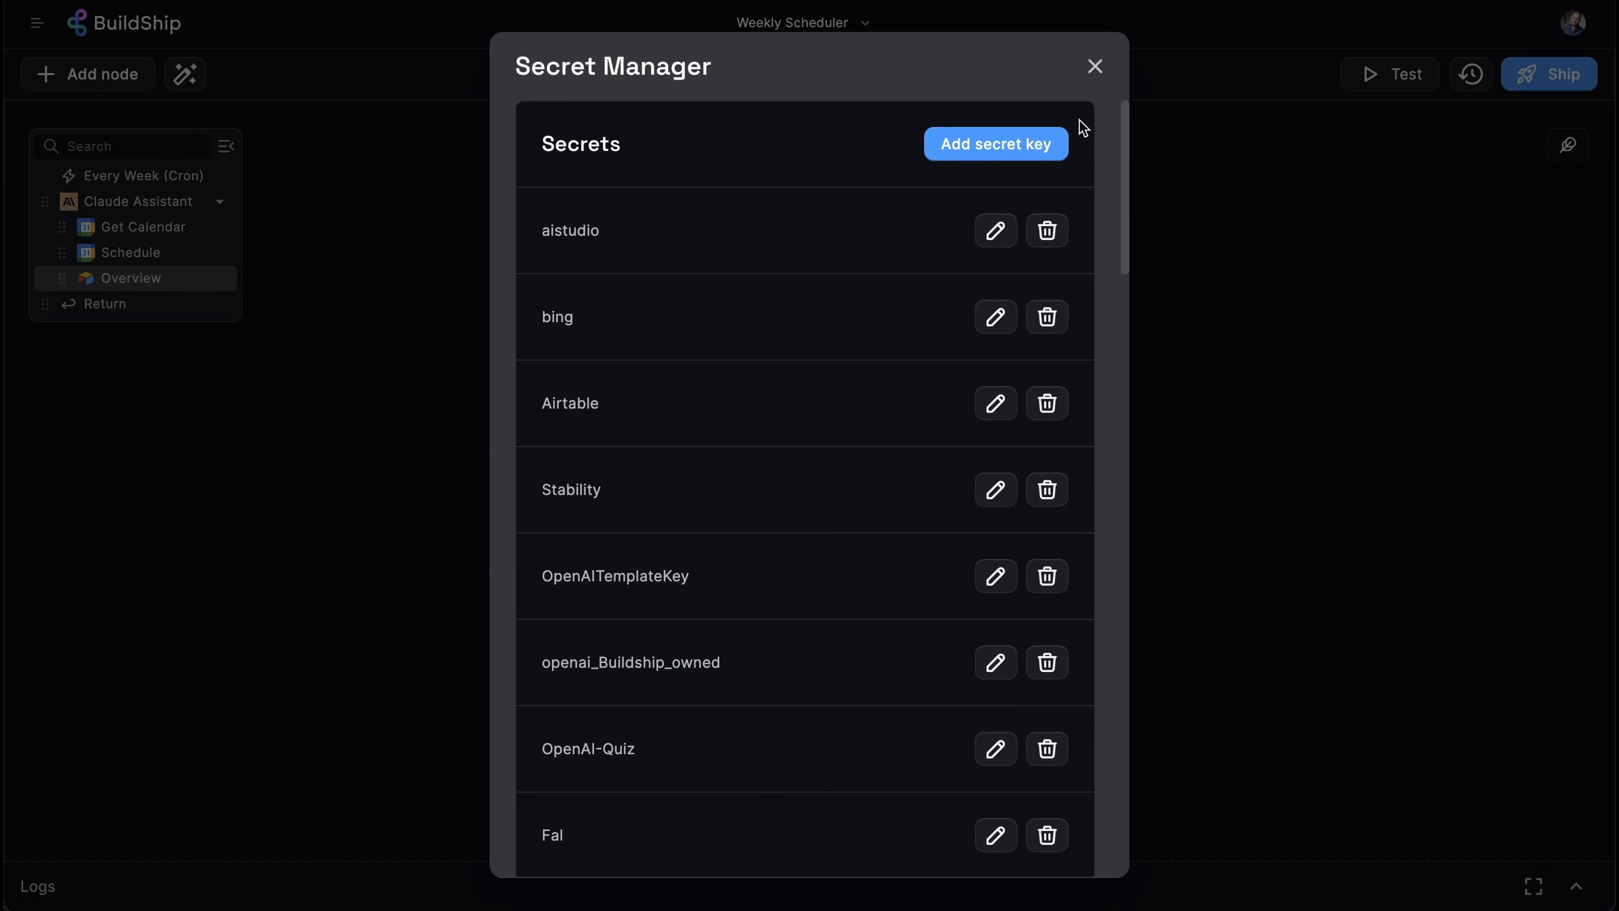
left_click(1032, 147)
left_click(767, 390)
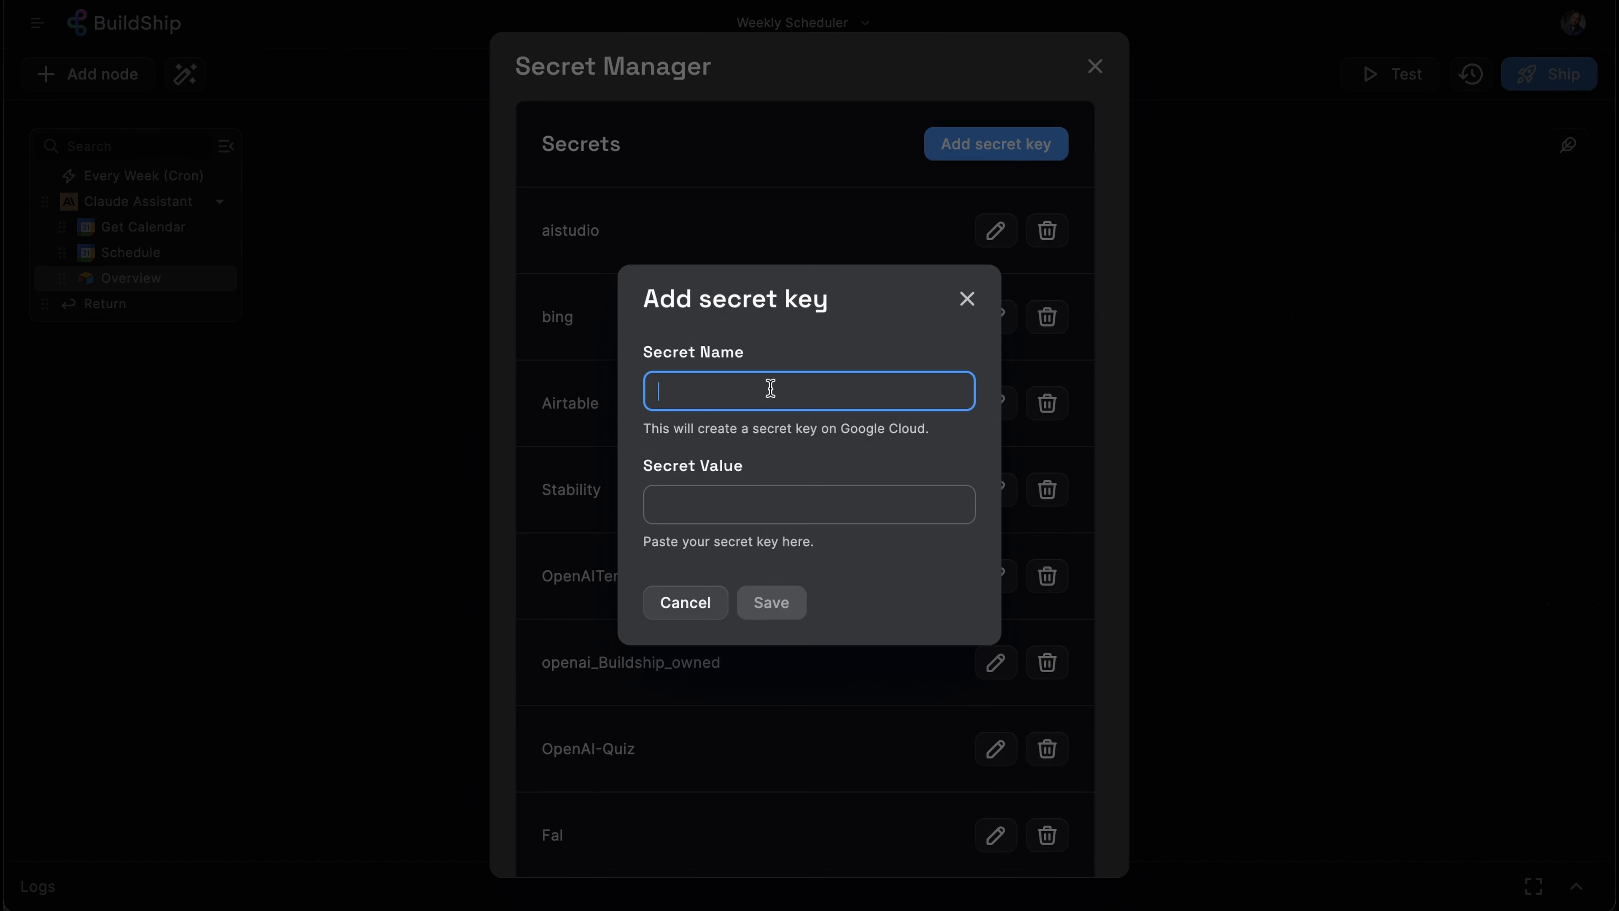
type("Airtabl")
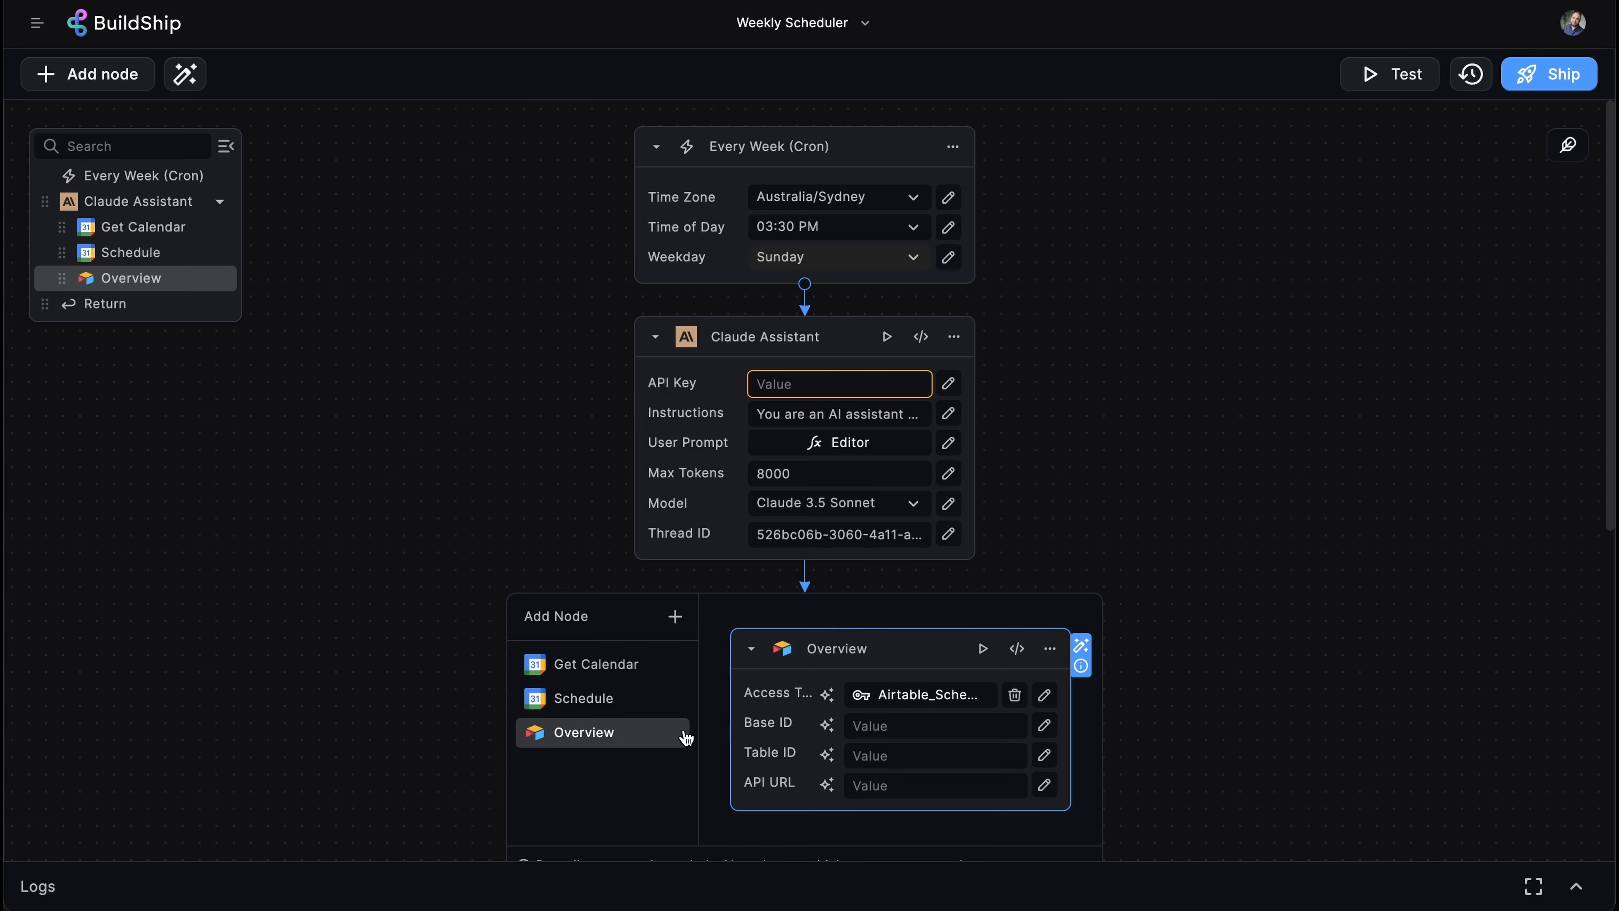
mouse_move(768, 725)
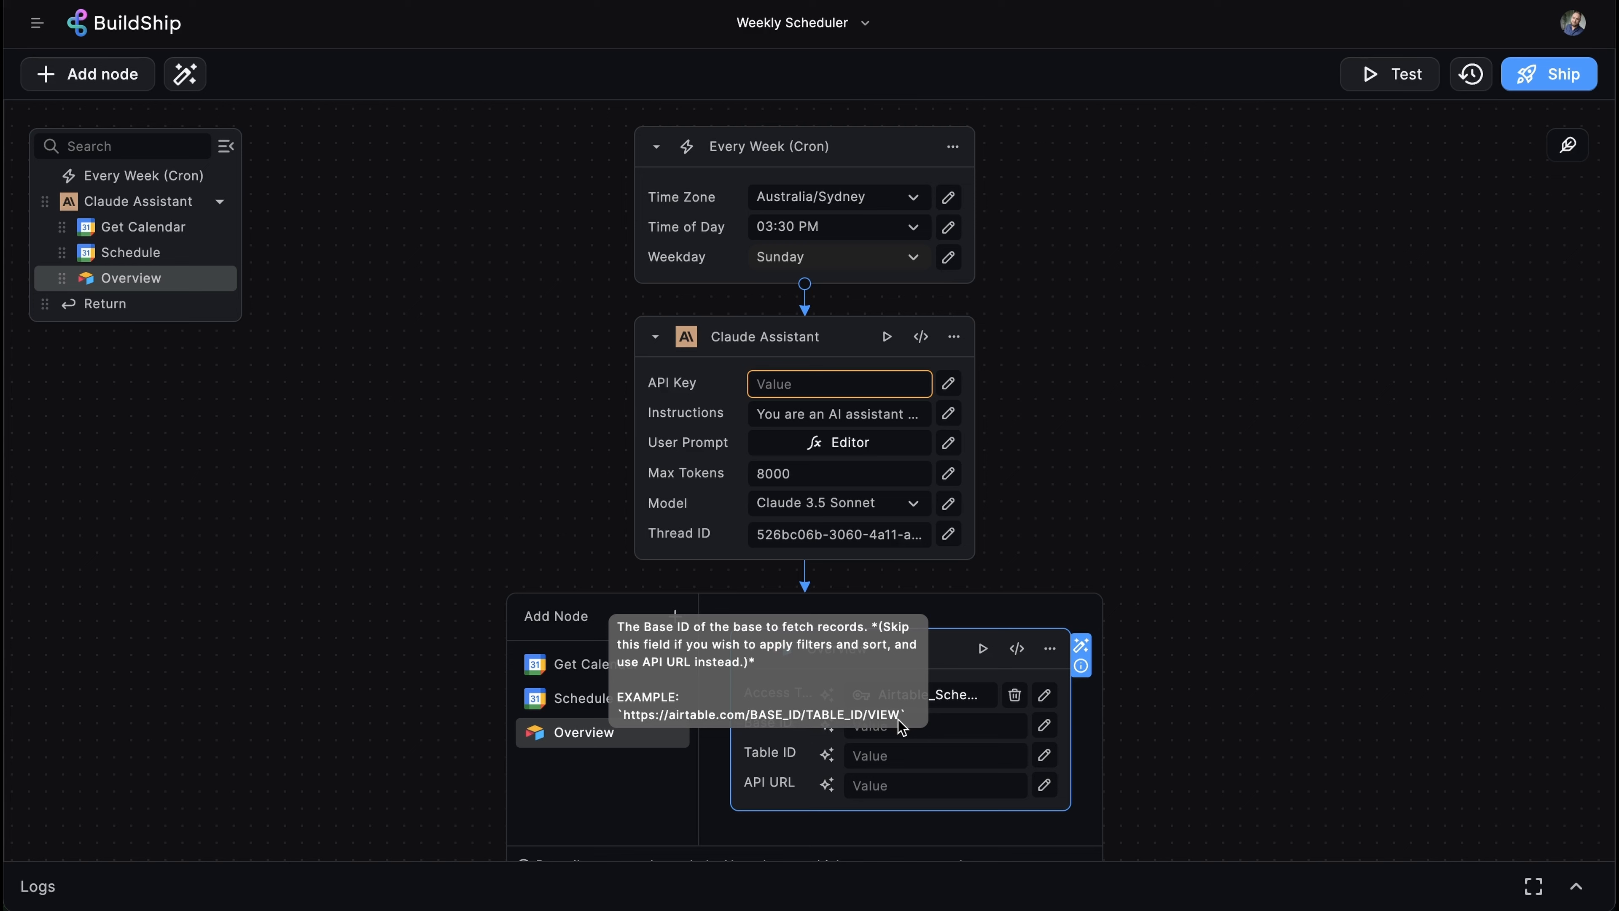
- Paste the Airtable base ID into Base ID and table ID into Table ID on Overview
left_click(874, 721)
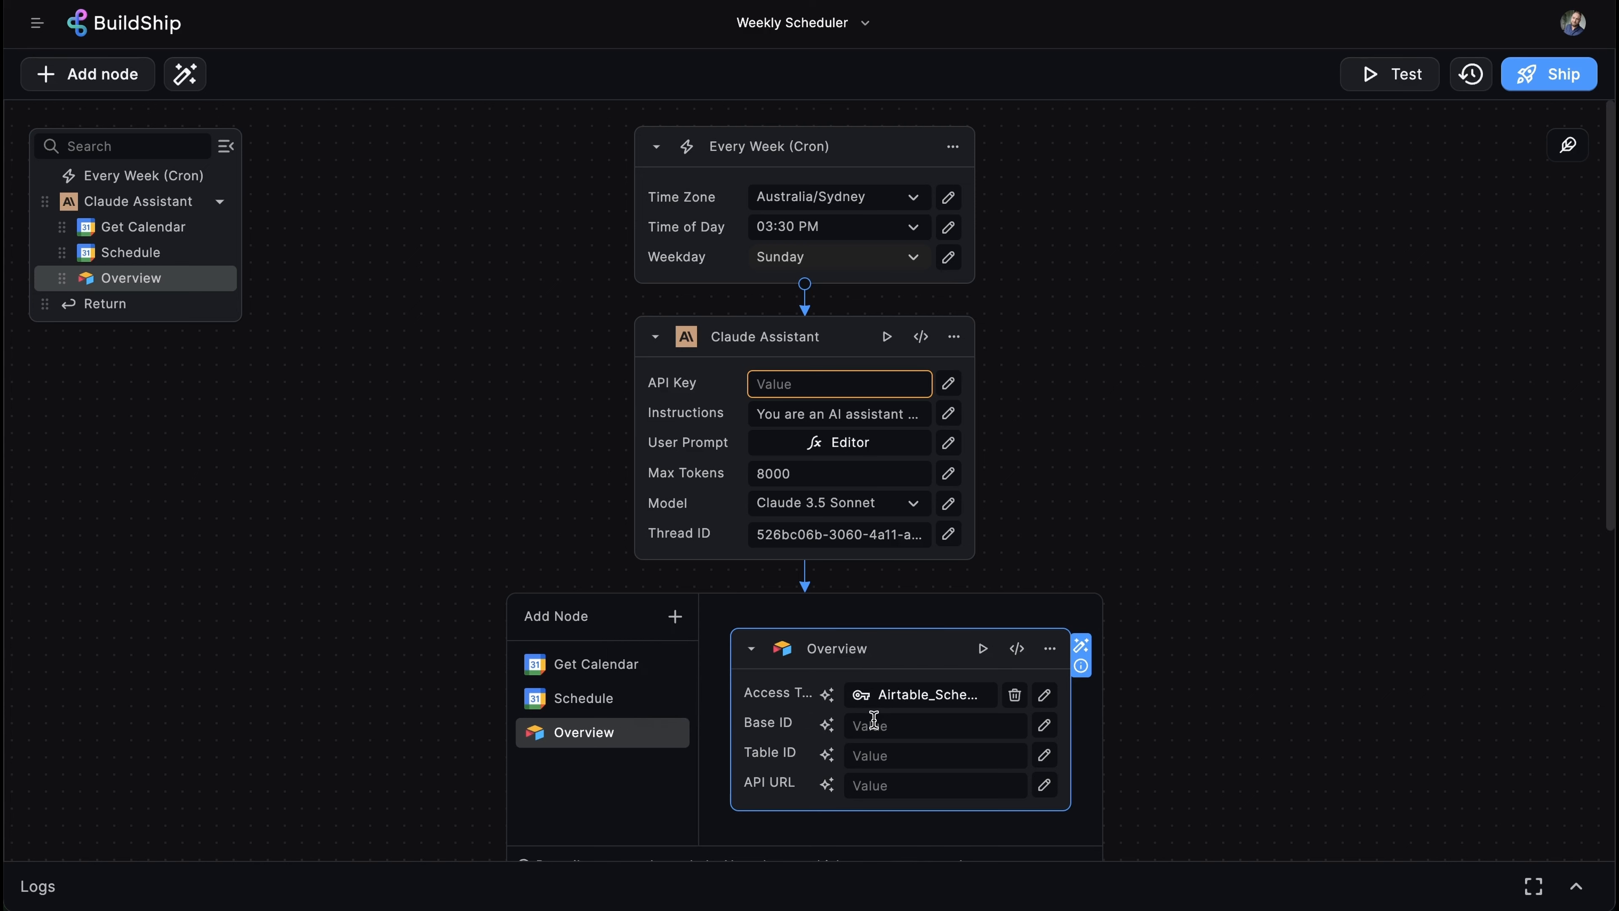
left_click(1240, 676)
left_click(855, 756)
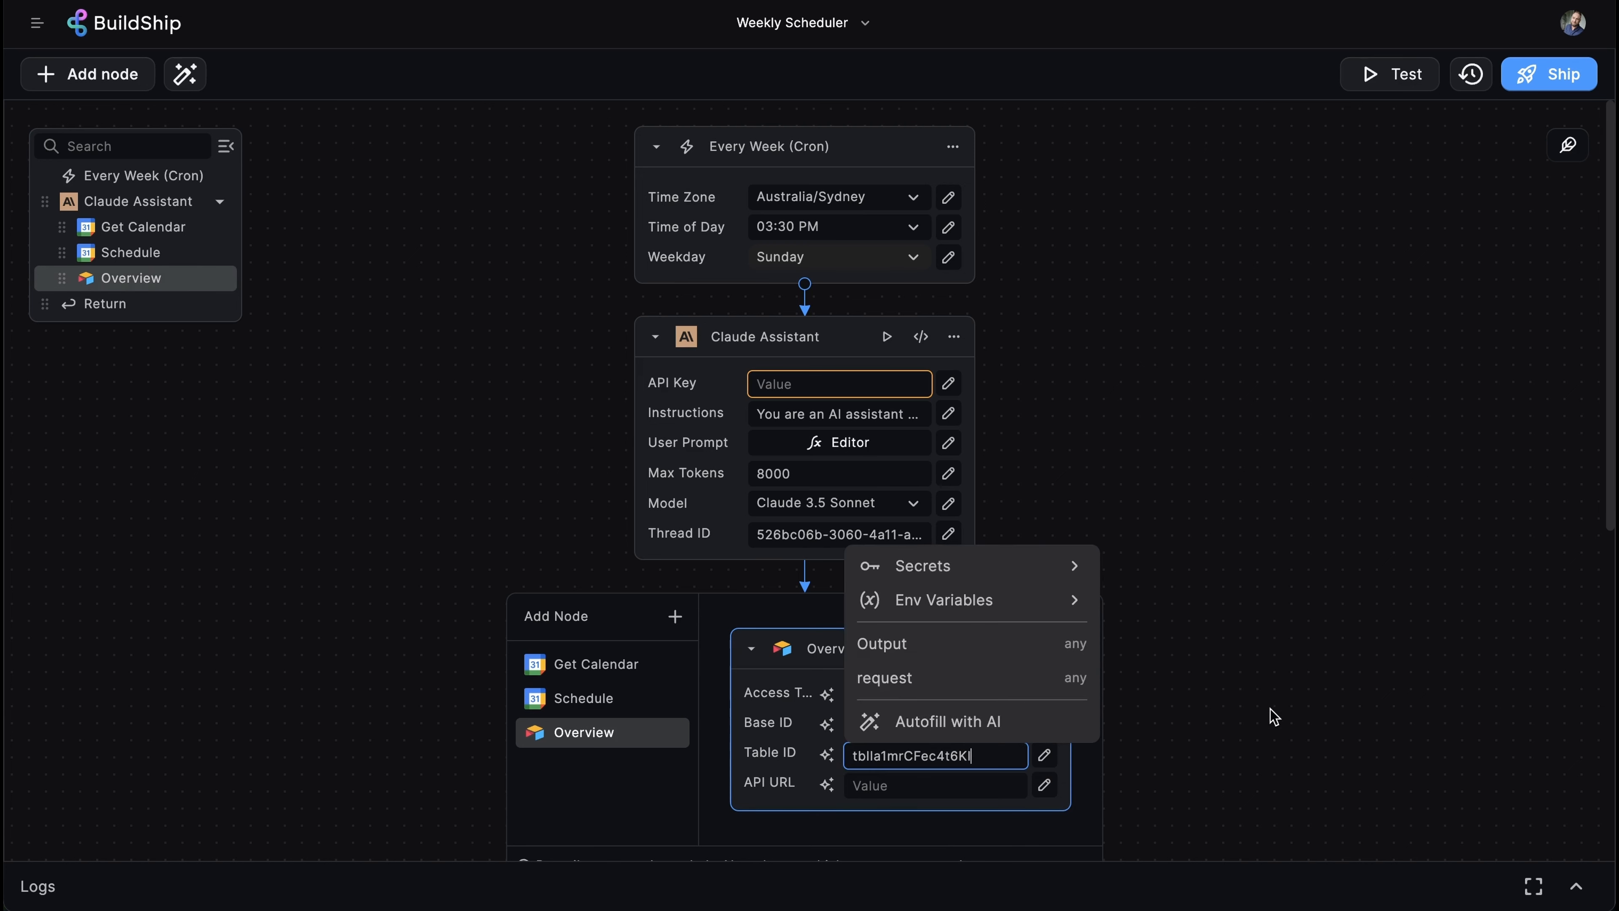
left_click(1276, 708)
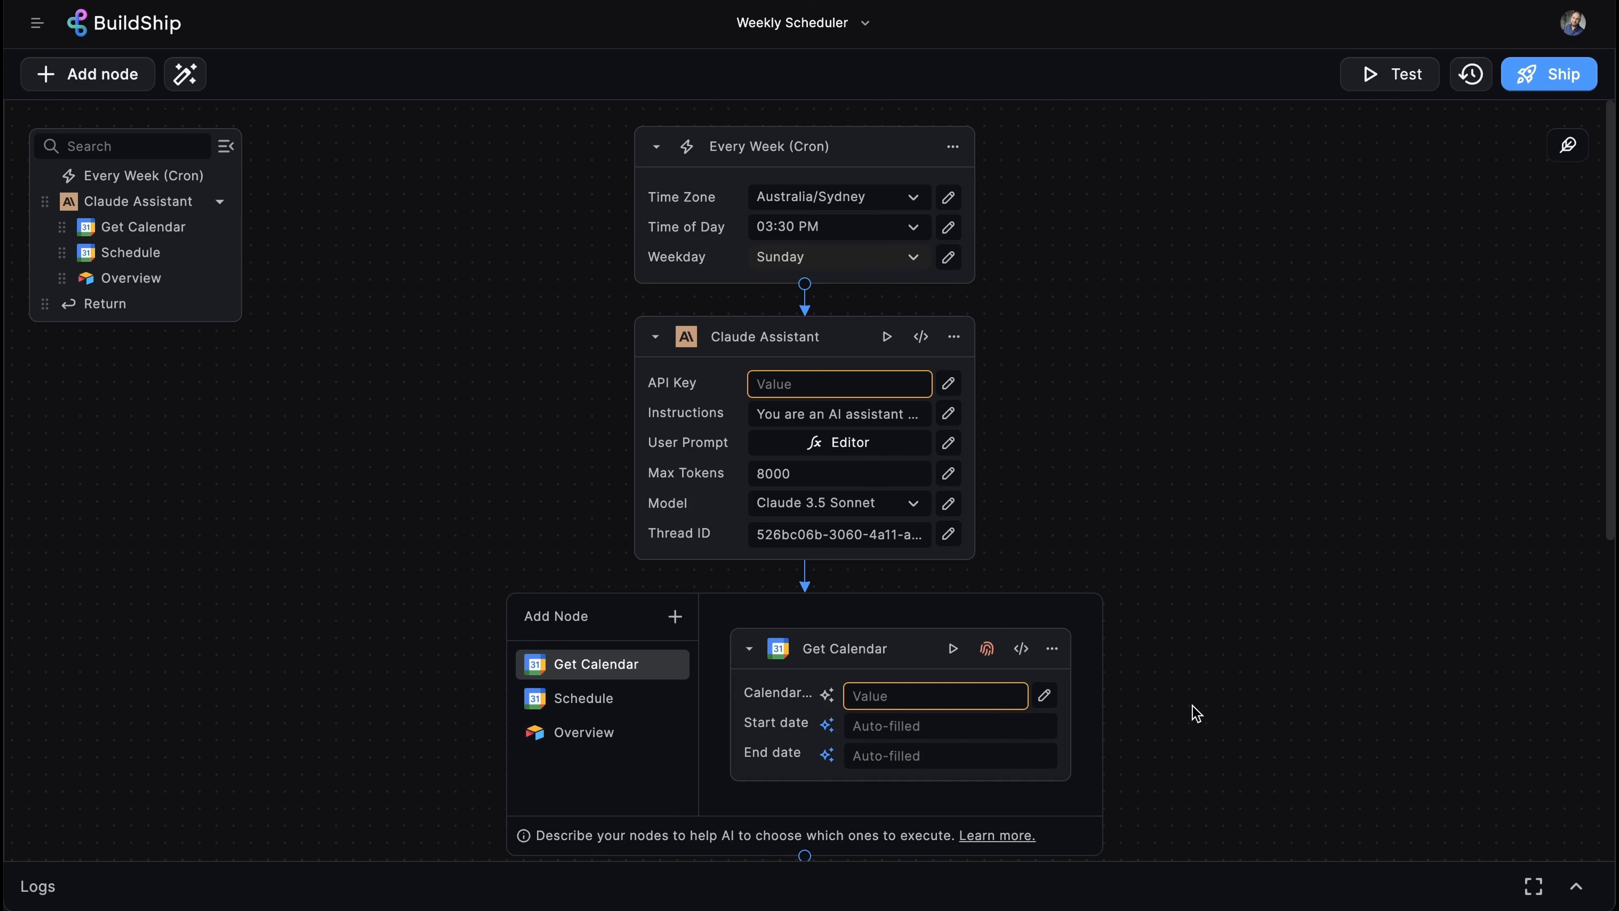
- Authenticate the Get Calendar node with the signed-in Google account
left_click(987, 651)
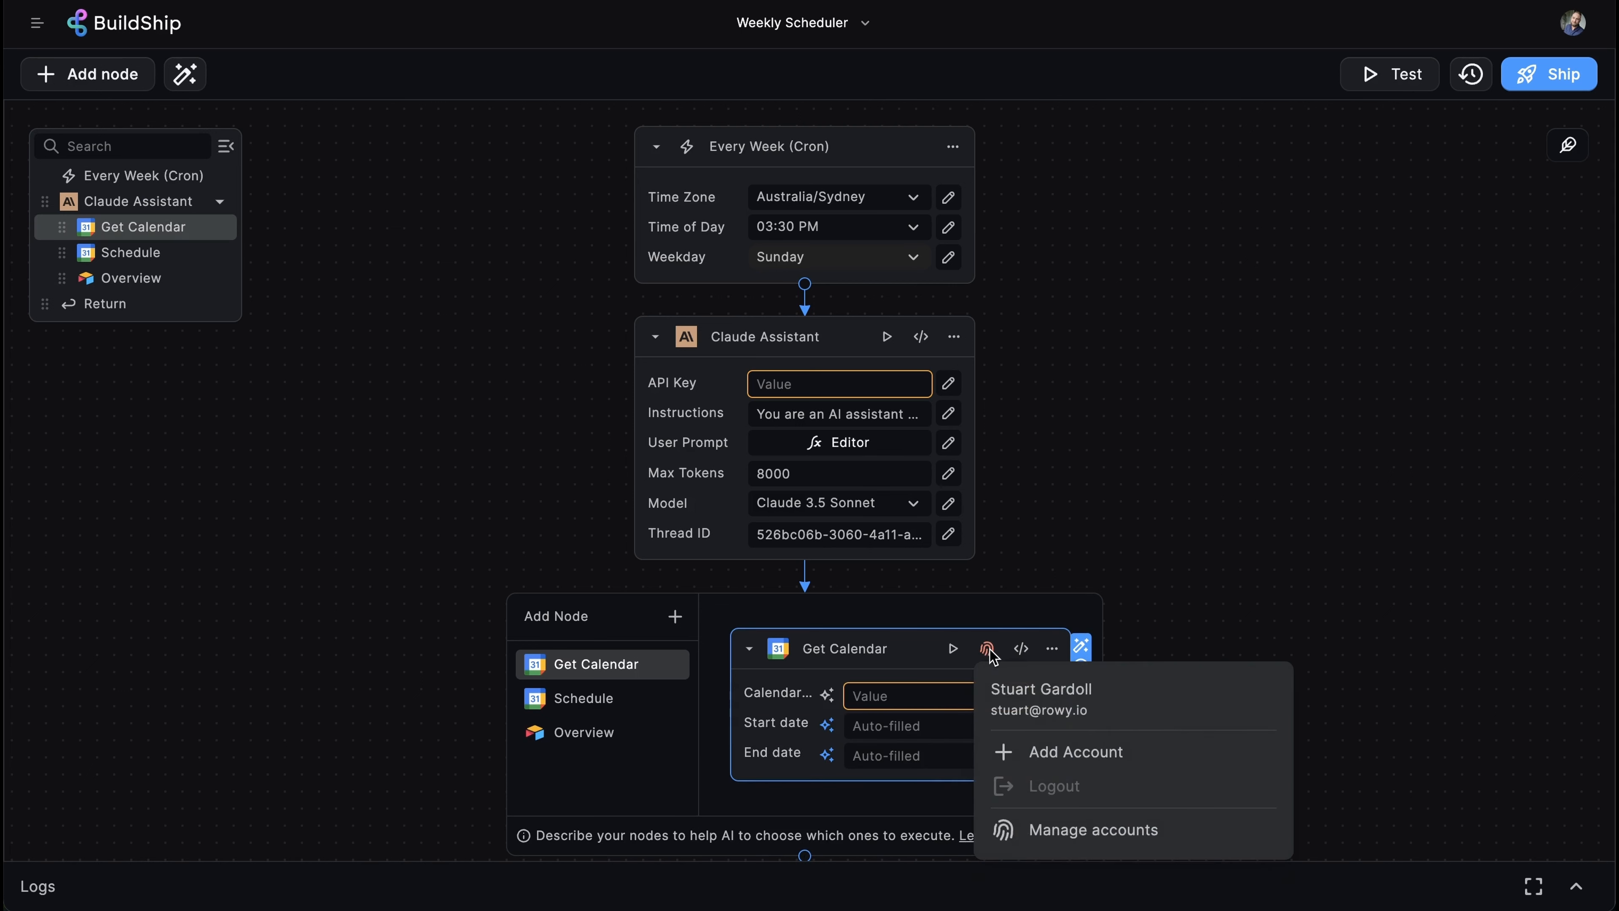
left_click(1281, 697)
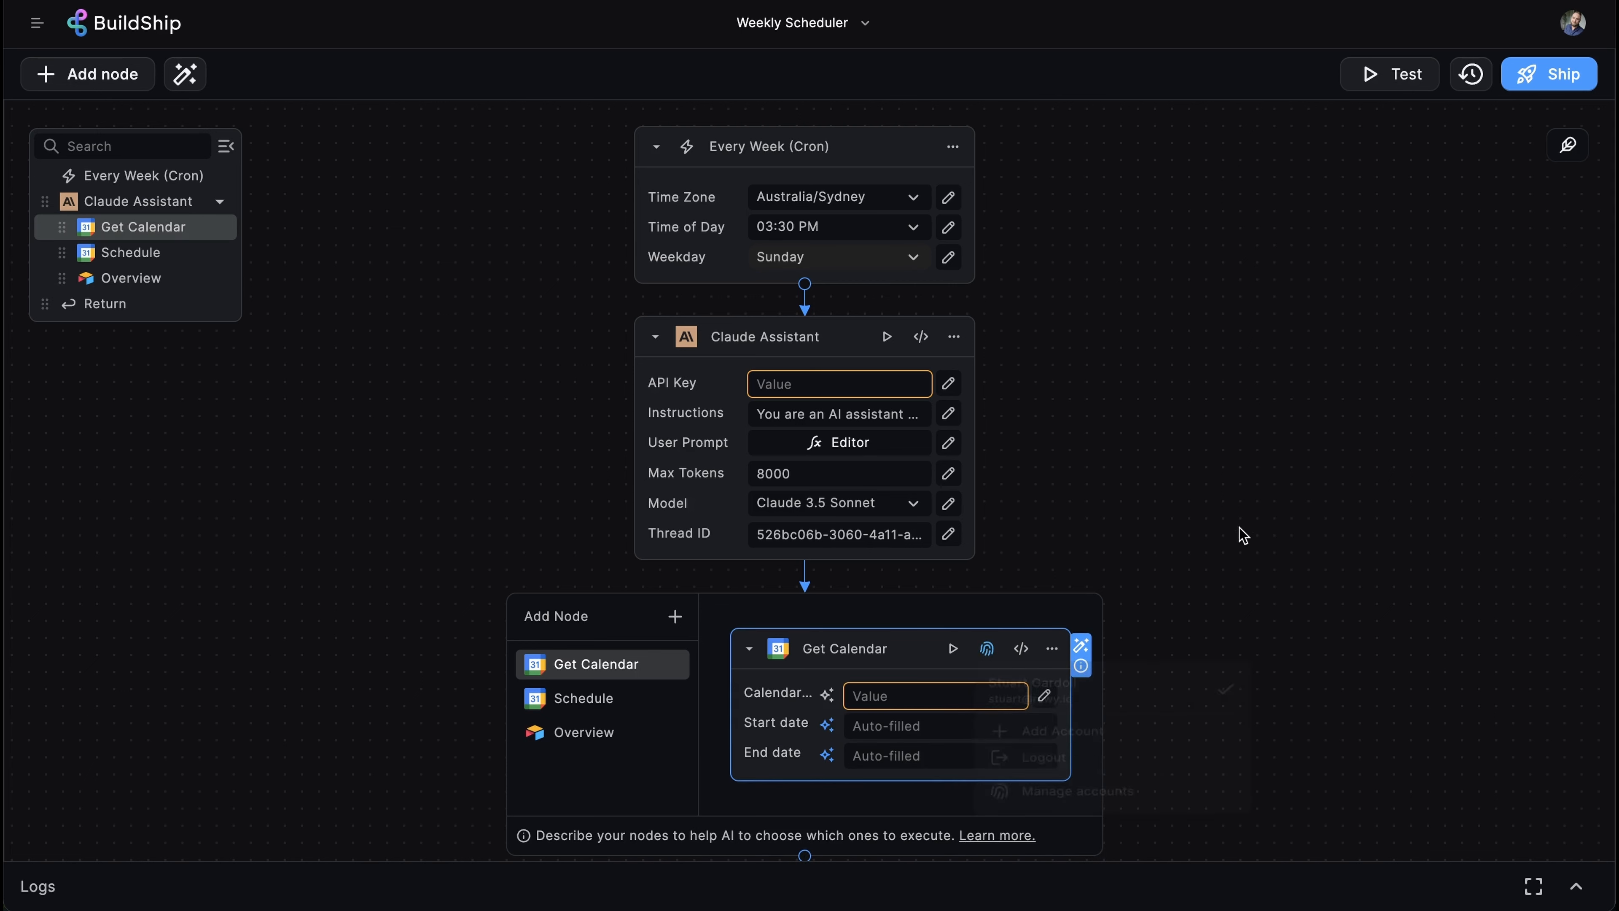
left_click(1261, 616)
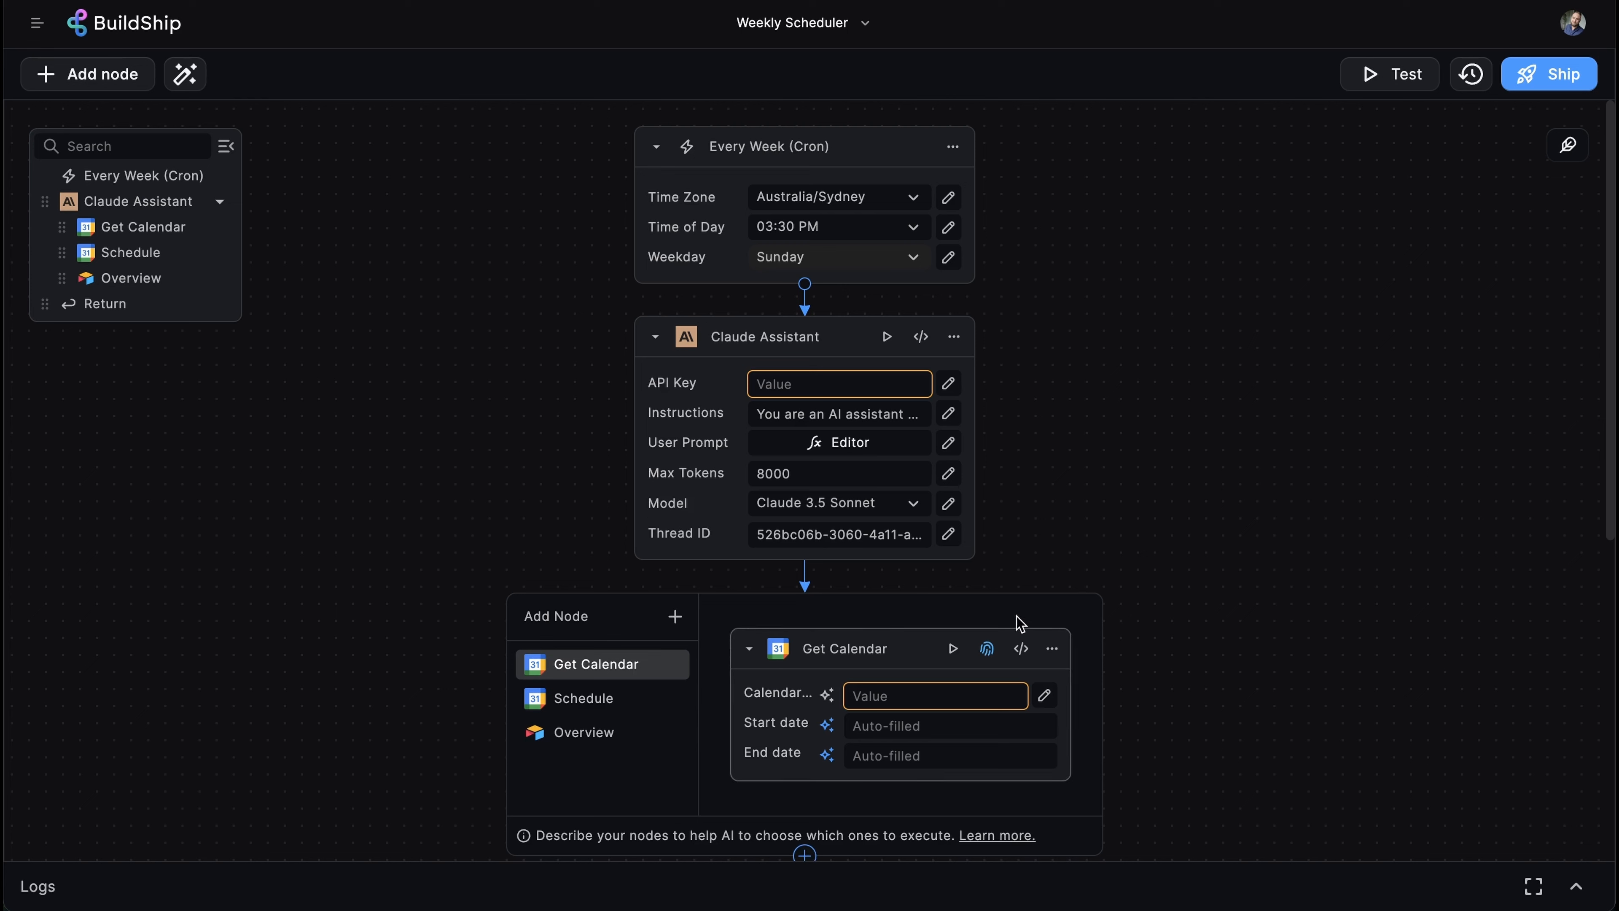
mouse_move(773, 700)
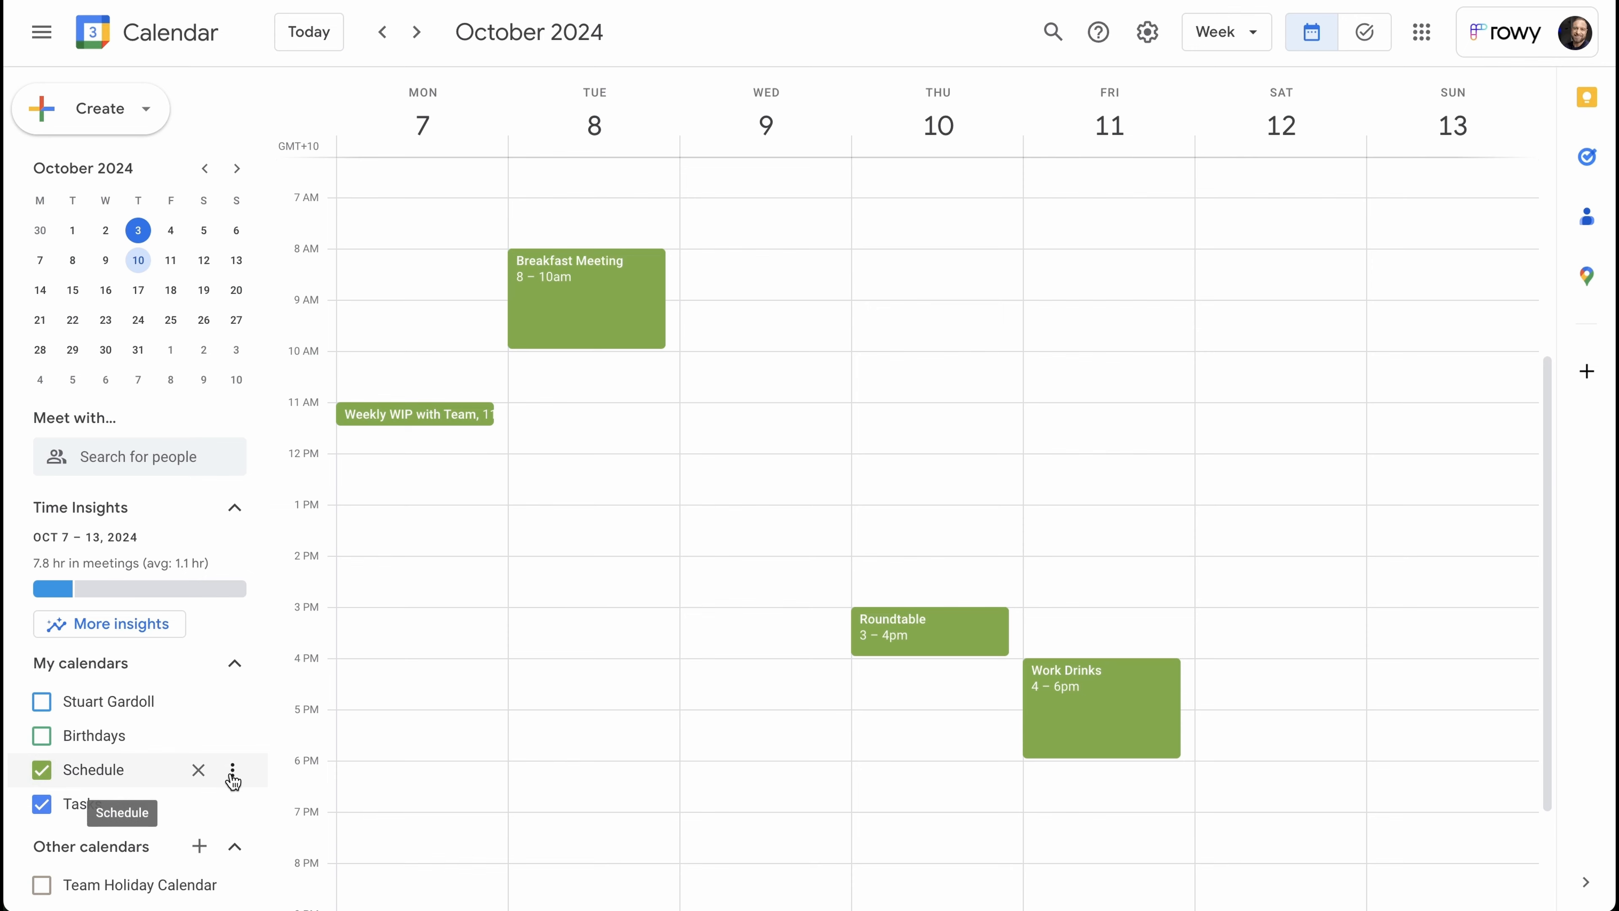
- Open the Schedule calendar's Settings and sharing page and select its full Calendar ID
left_click(233, 770)
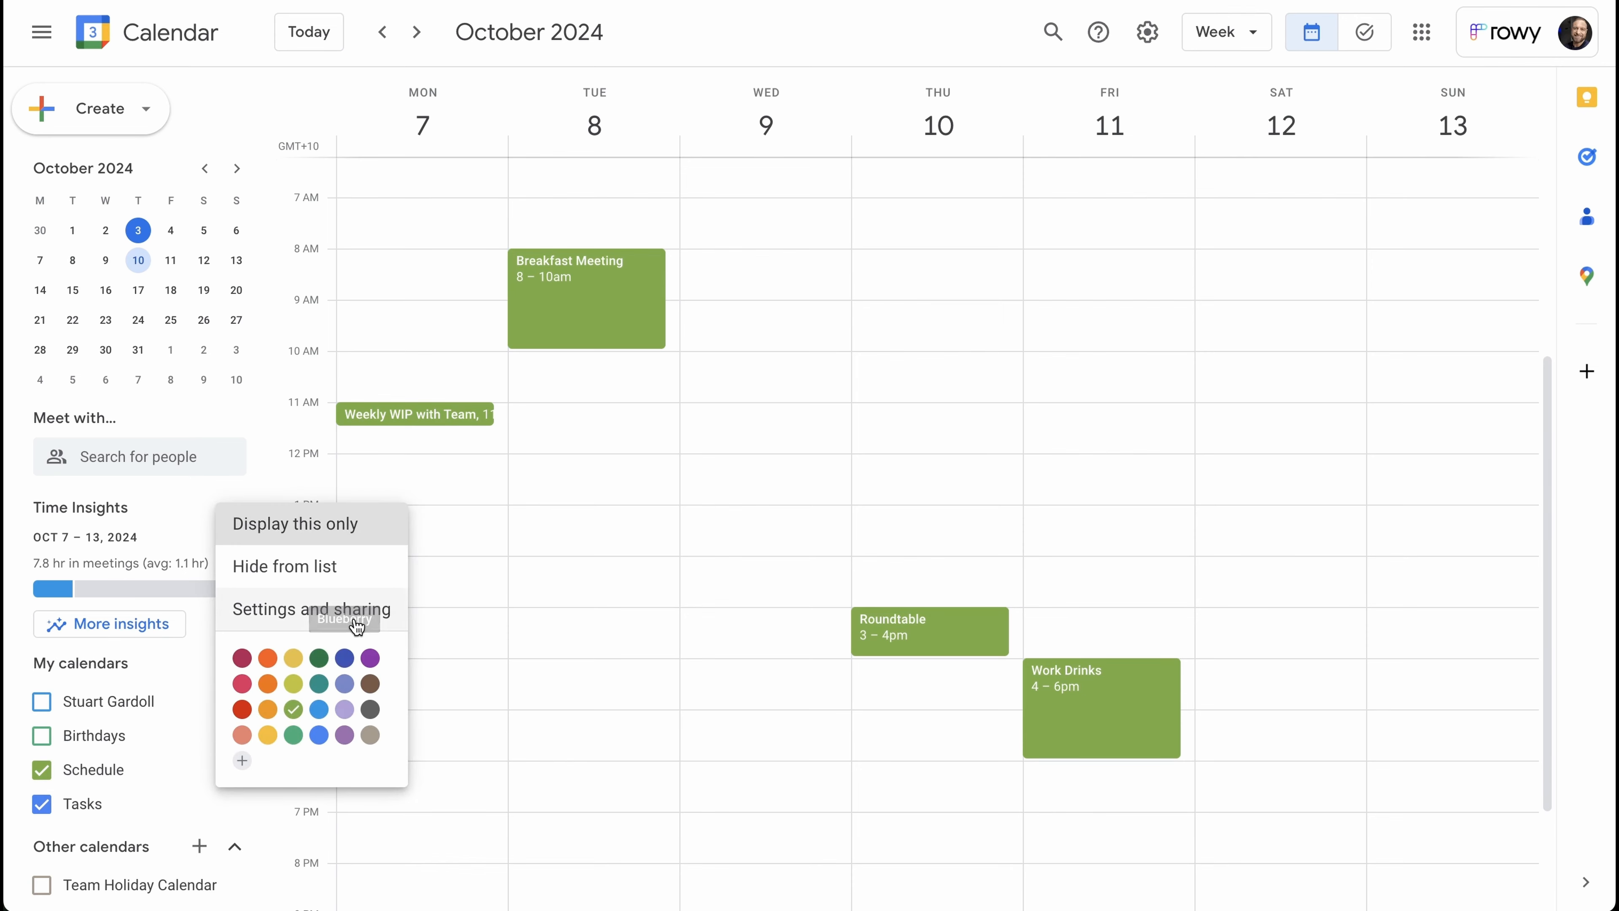
left_click(360, 608)
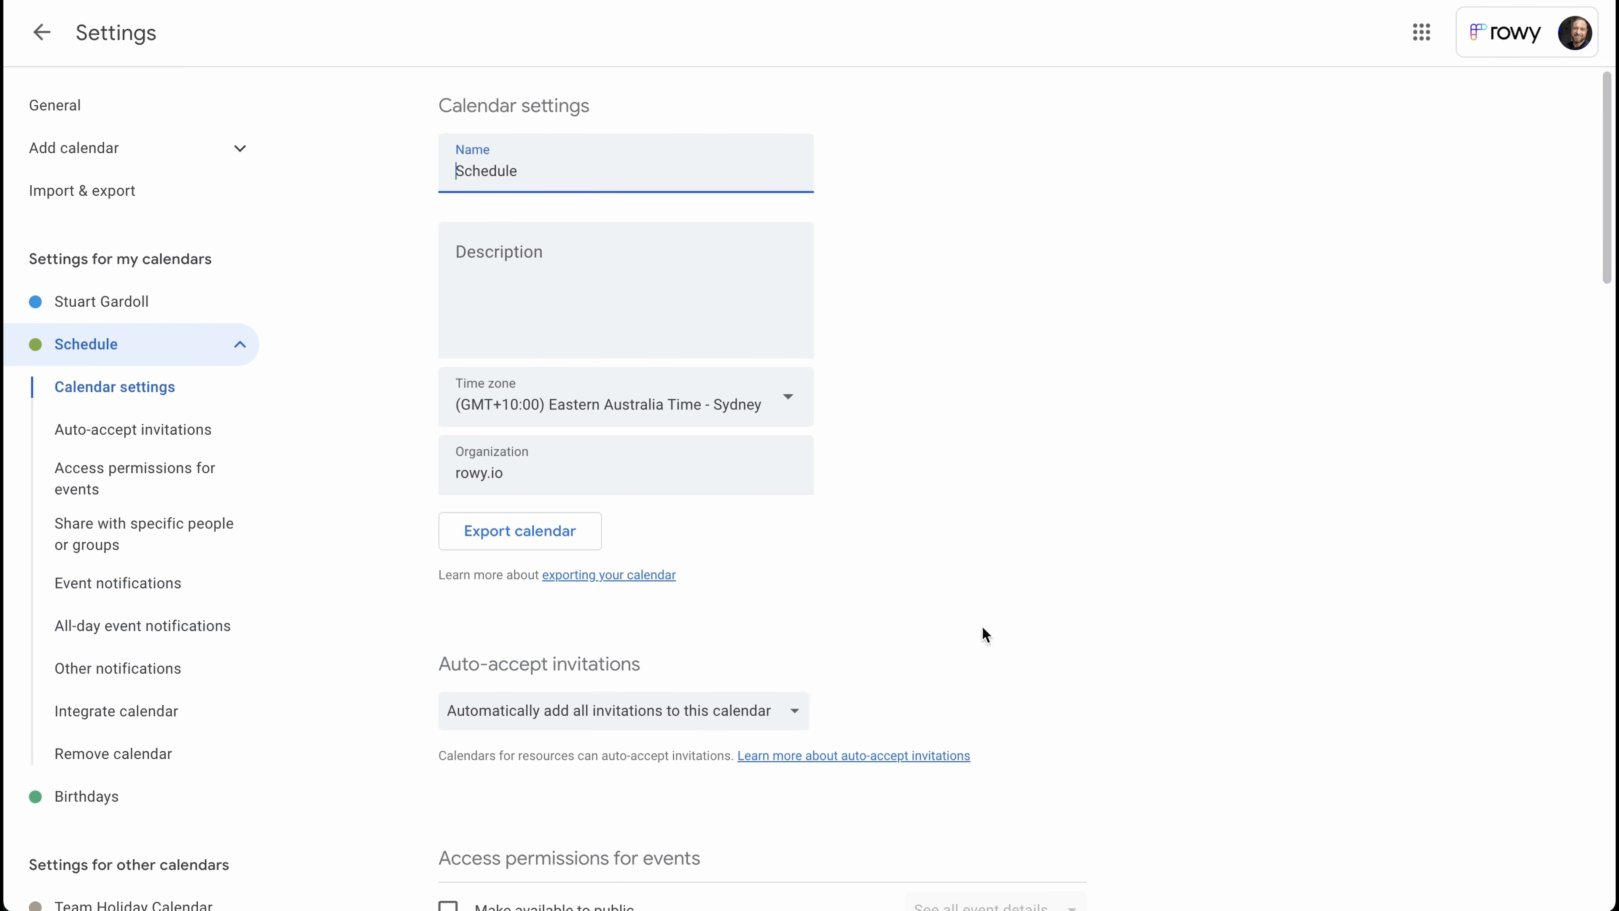
scroll(1069, 610, "down", 9)
scroll(1069, 596, "down", 10)
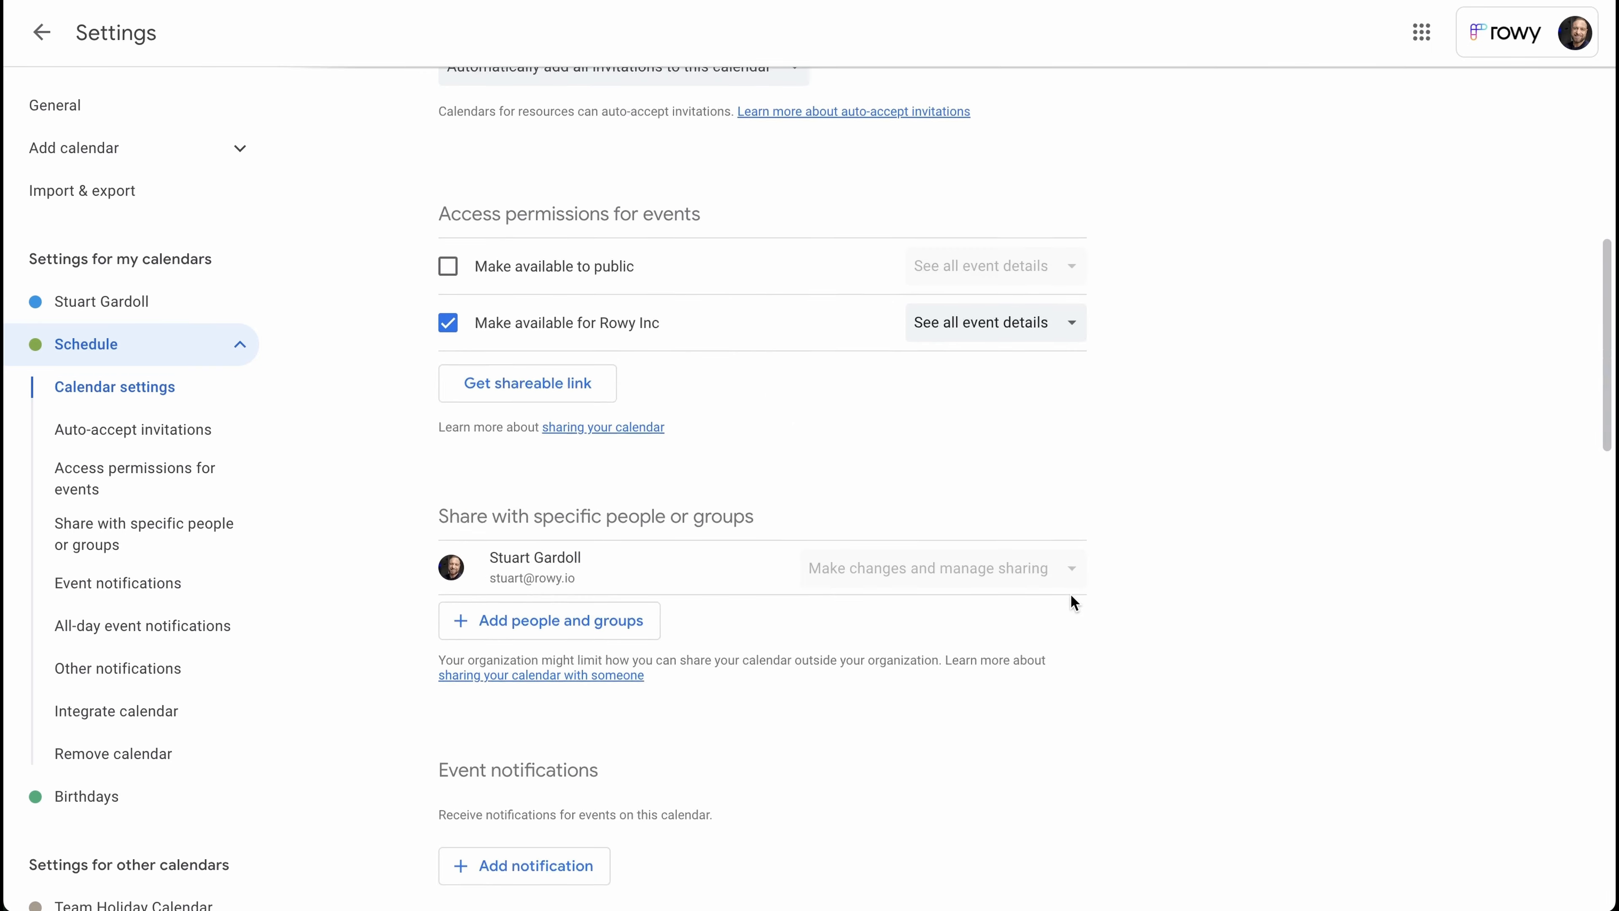
scroll(1073, 600, "down", 1)
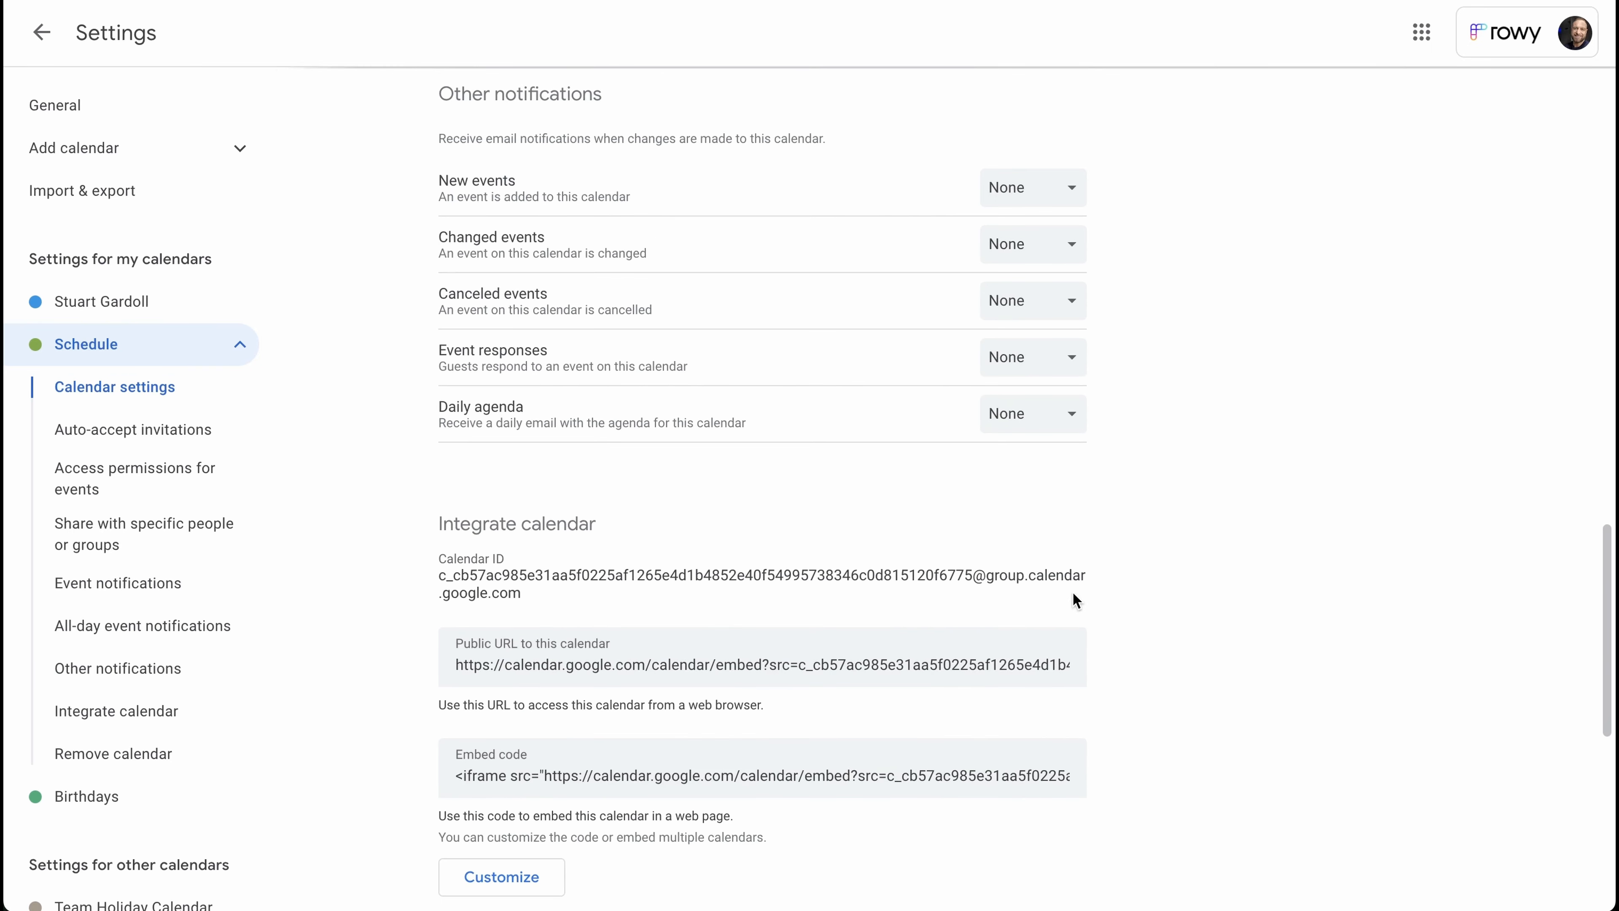
left_click_drag(521, 594, 445, 576)
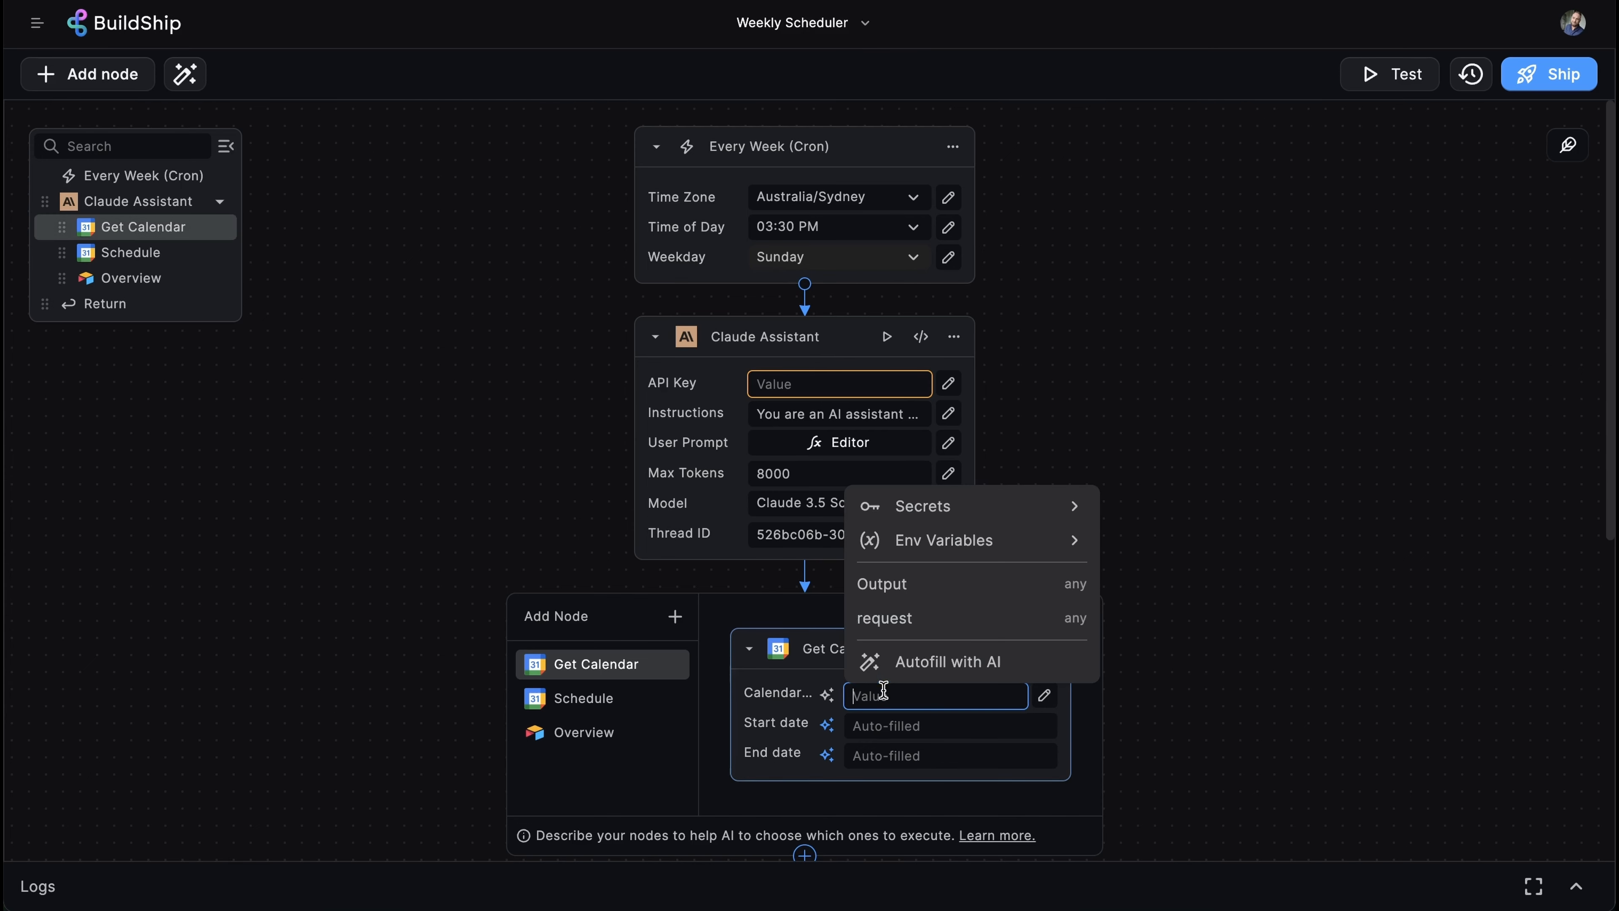
- Paste the Schedule calendar ID into the Get Calendar node's Calendar field
key("ctrl+v")
left_click(1240, 456)
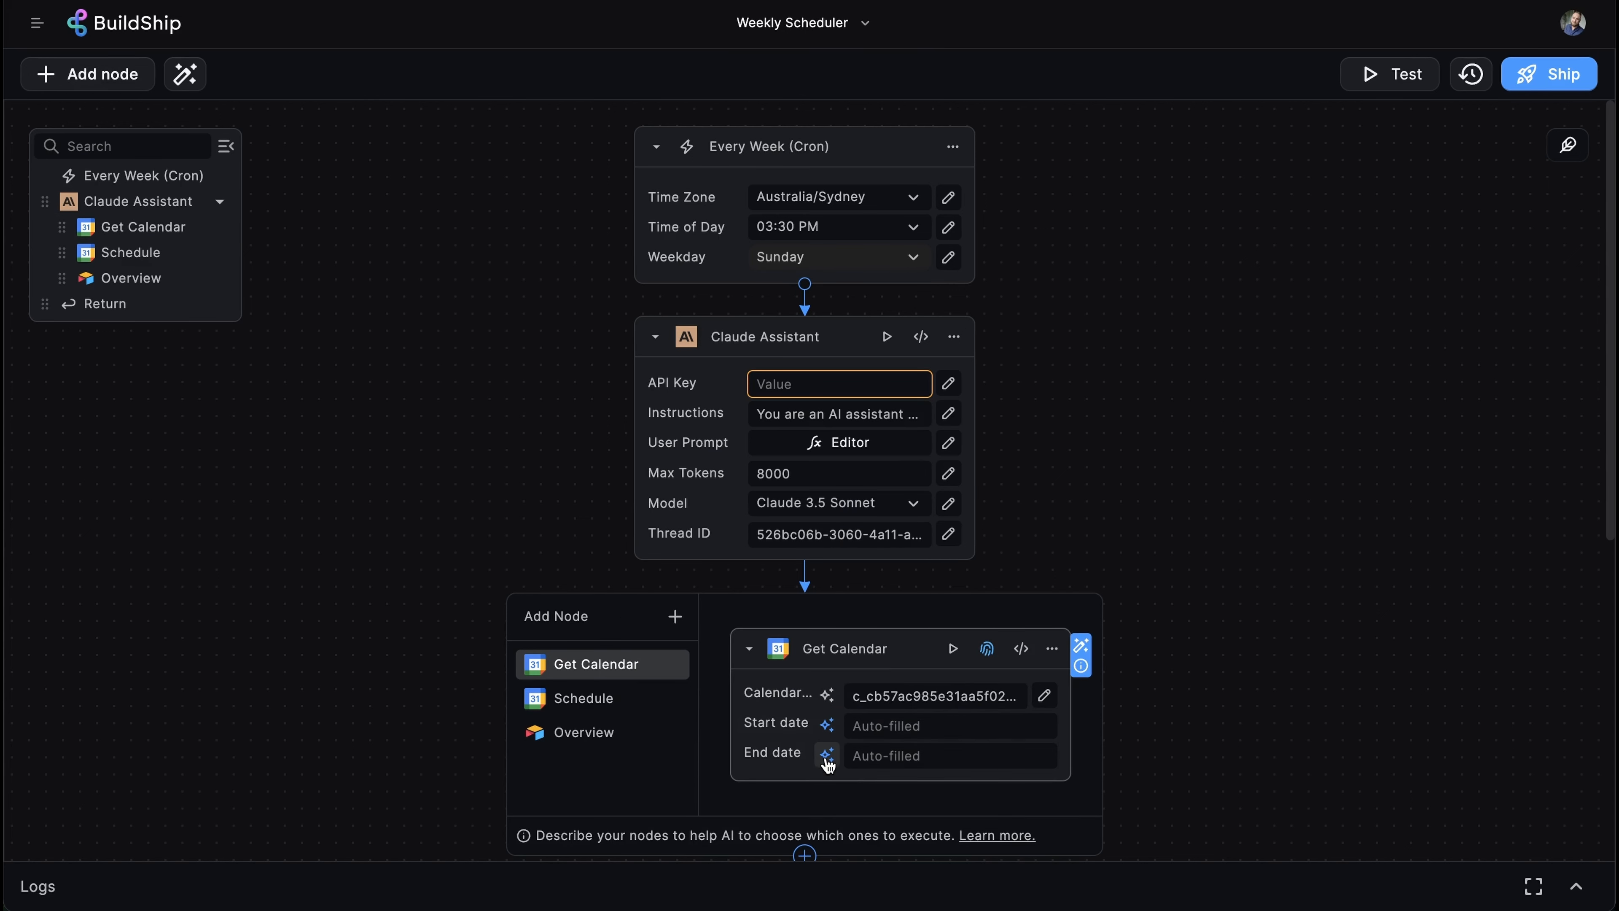
key("BackSpace")
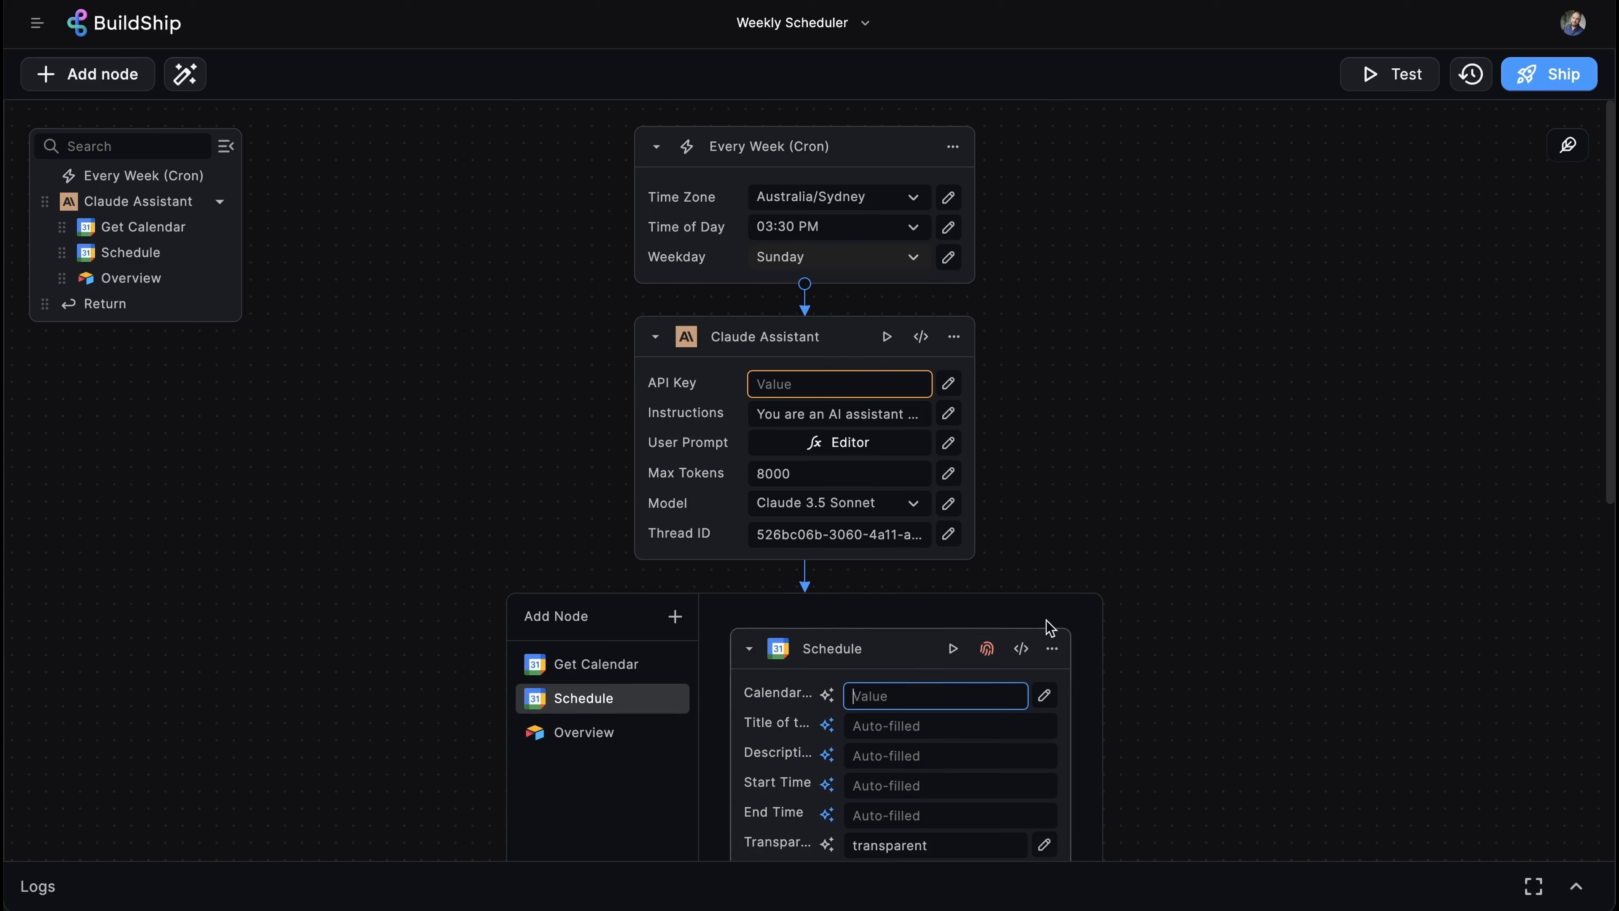
- Connect the Schedule node to the Google account and paste the calendar ID into its Calendar field
left_click(987, 649)
left_click(1148, 710)
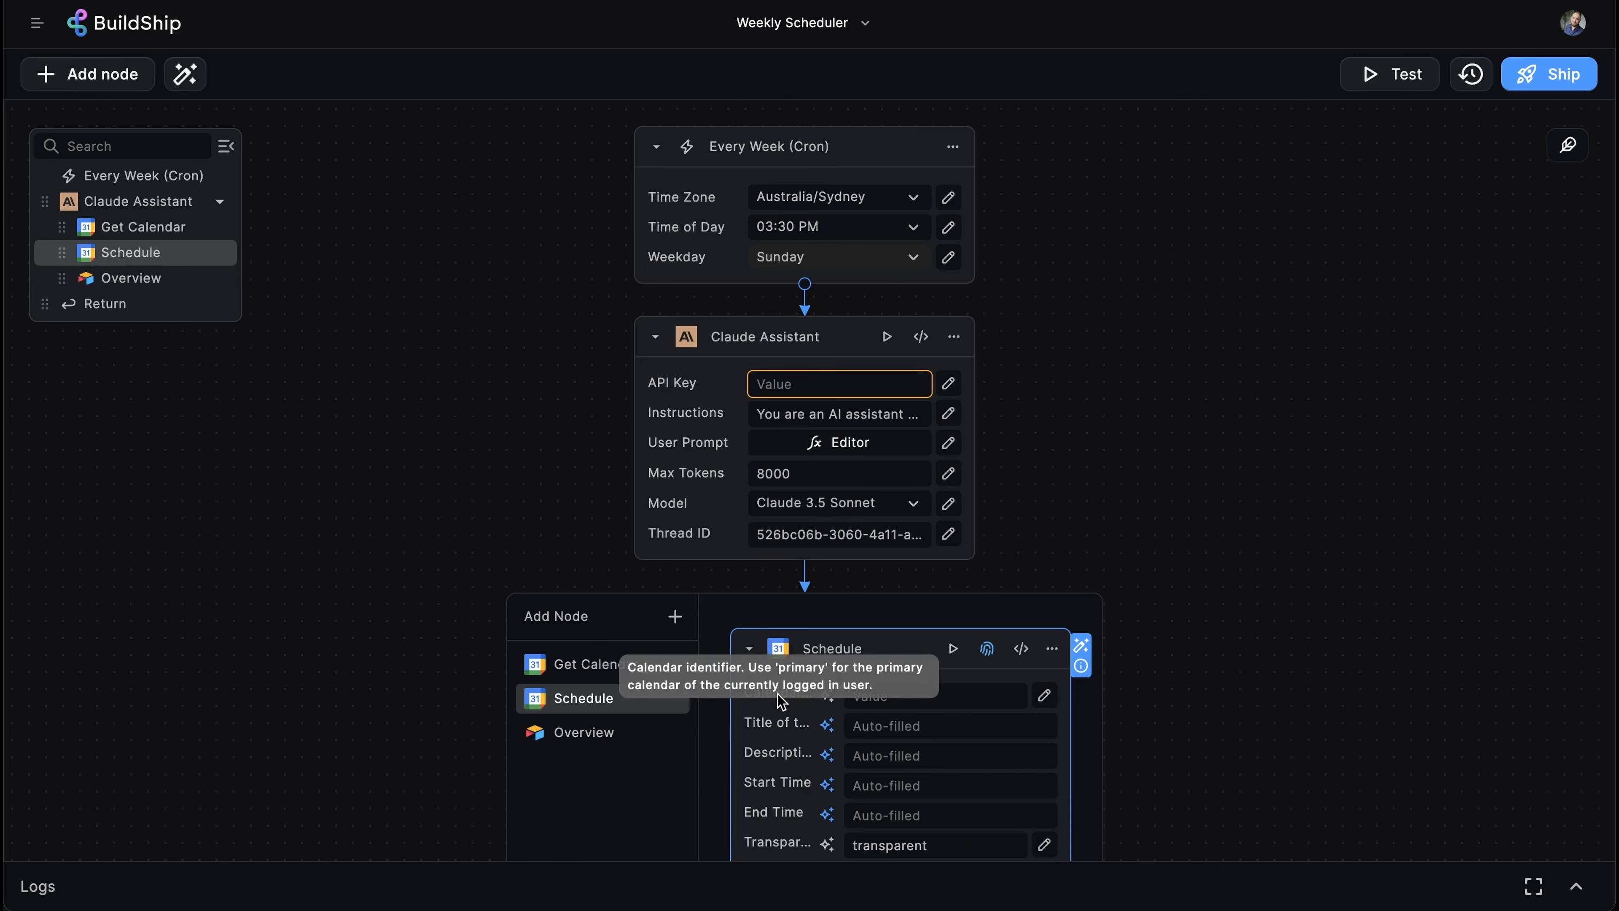
left_click(947, 695)
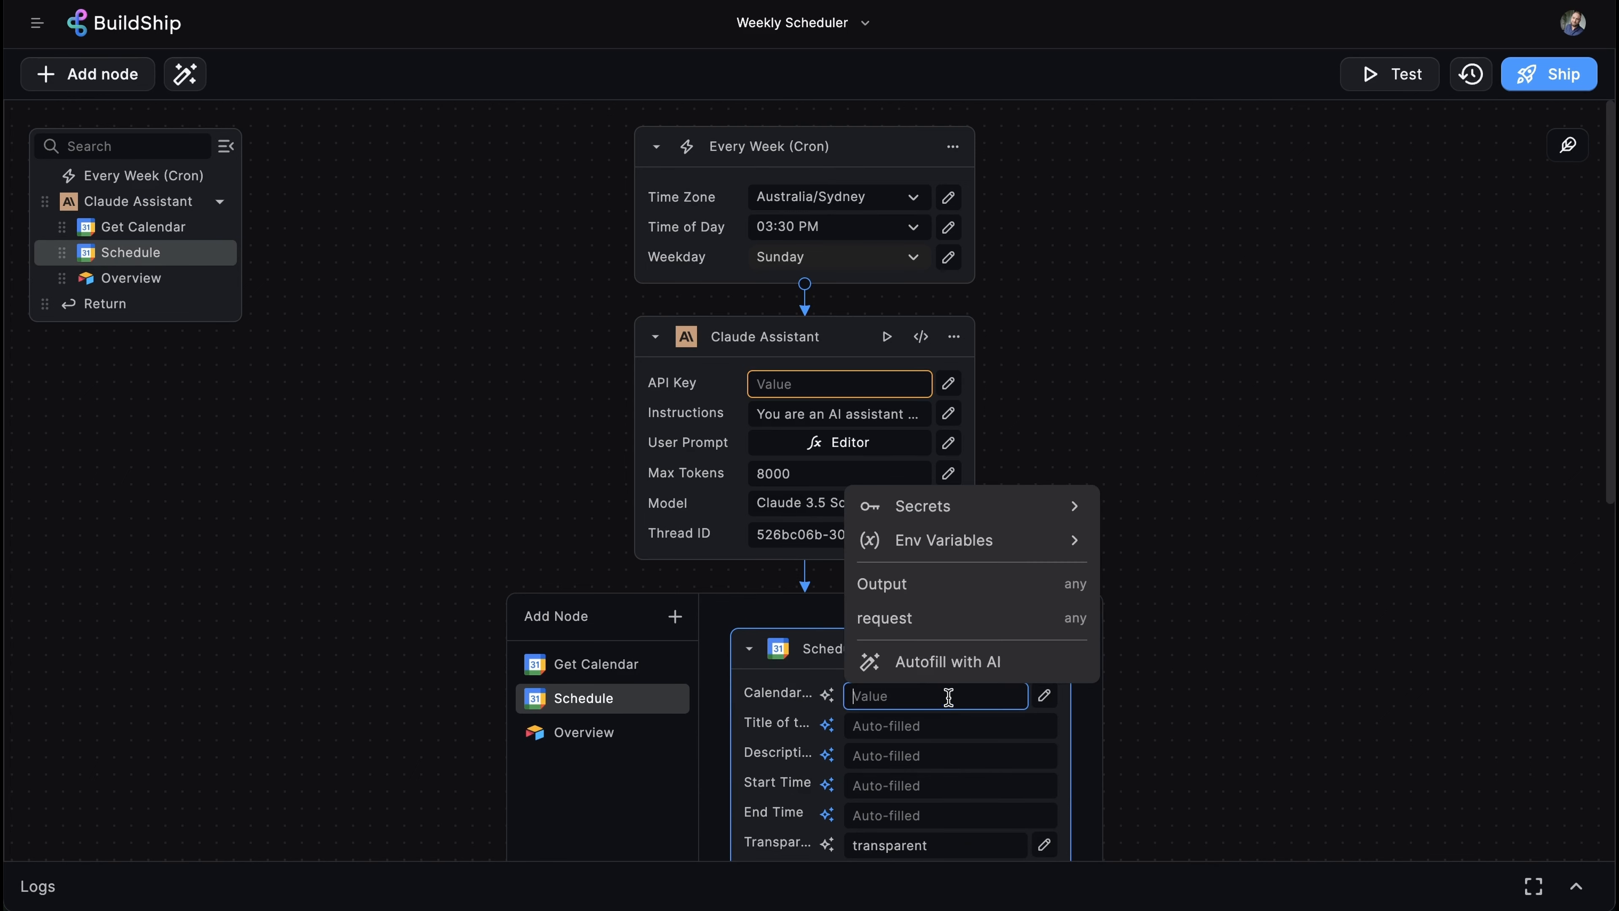
key("ctrl+v")
left_click(1259, 639)
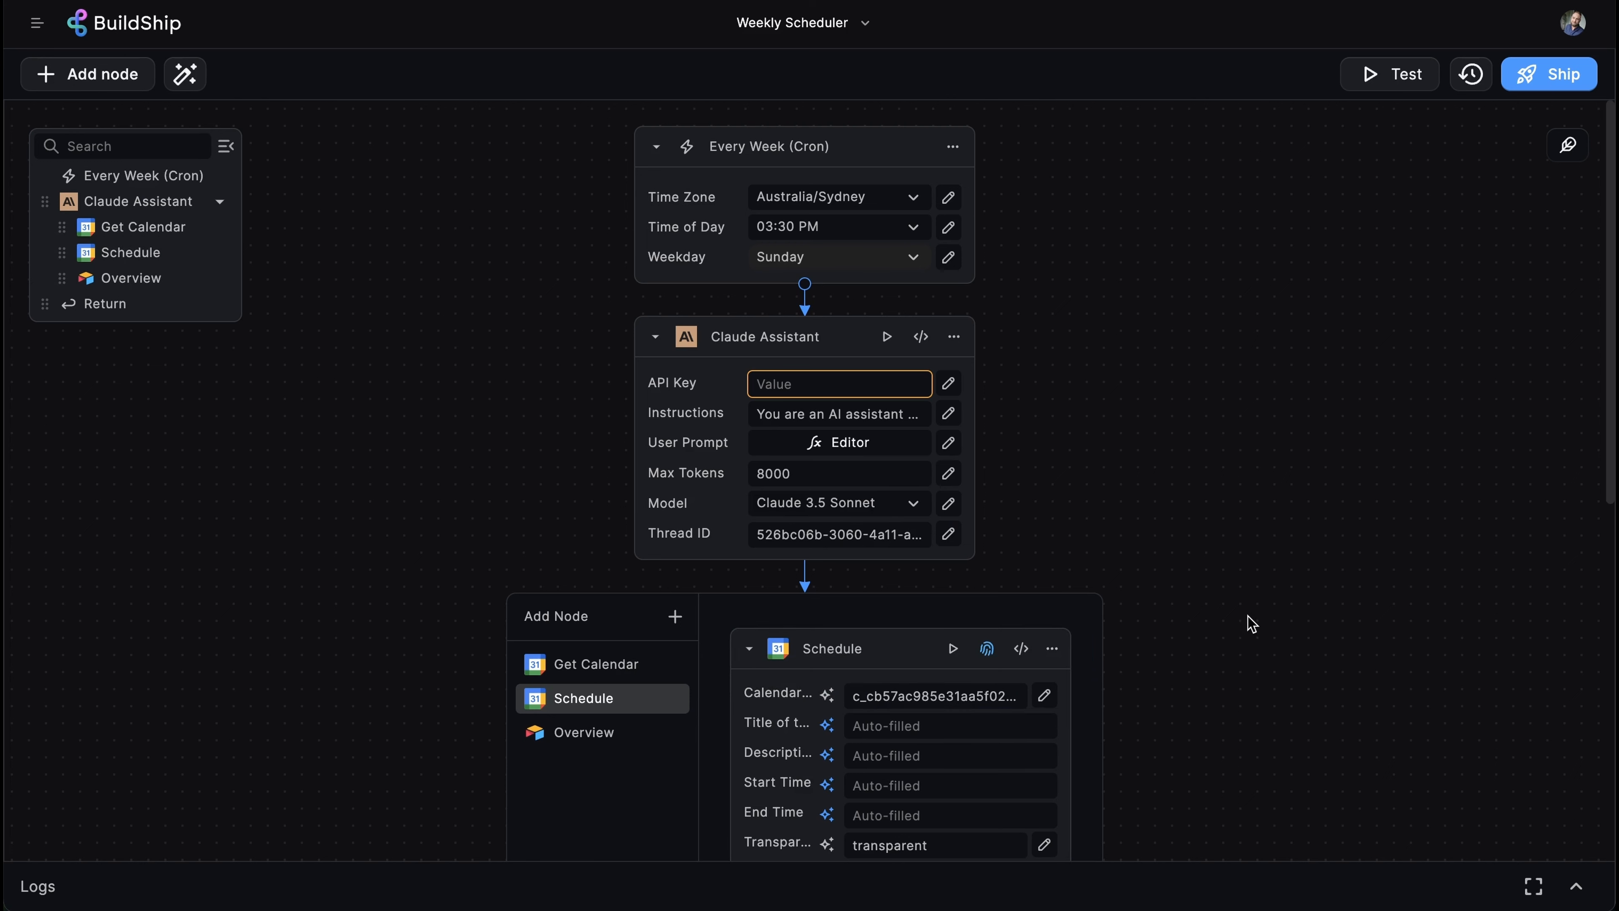
scroll(1234, 630, "down", 5)
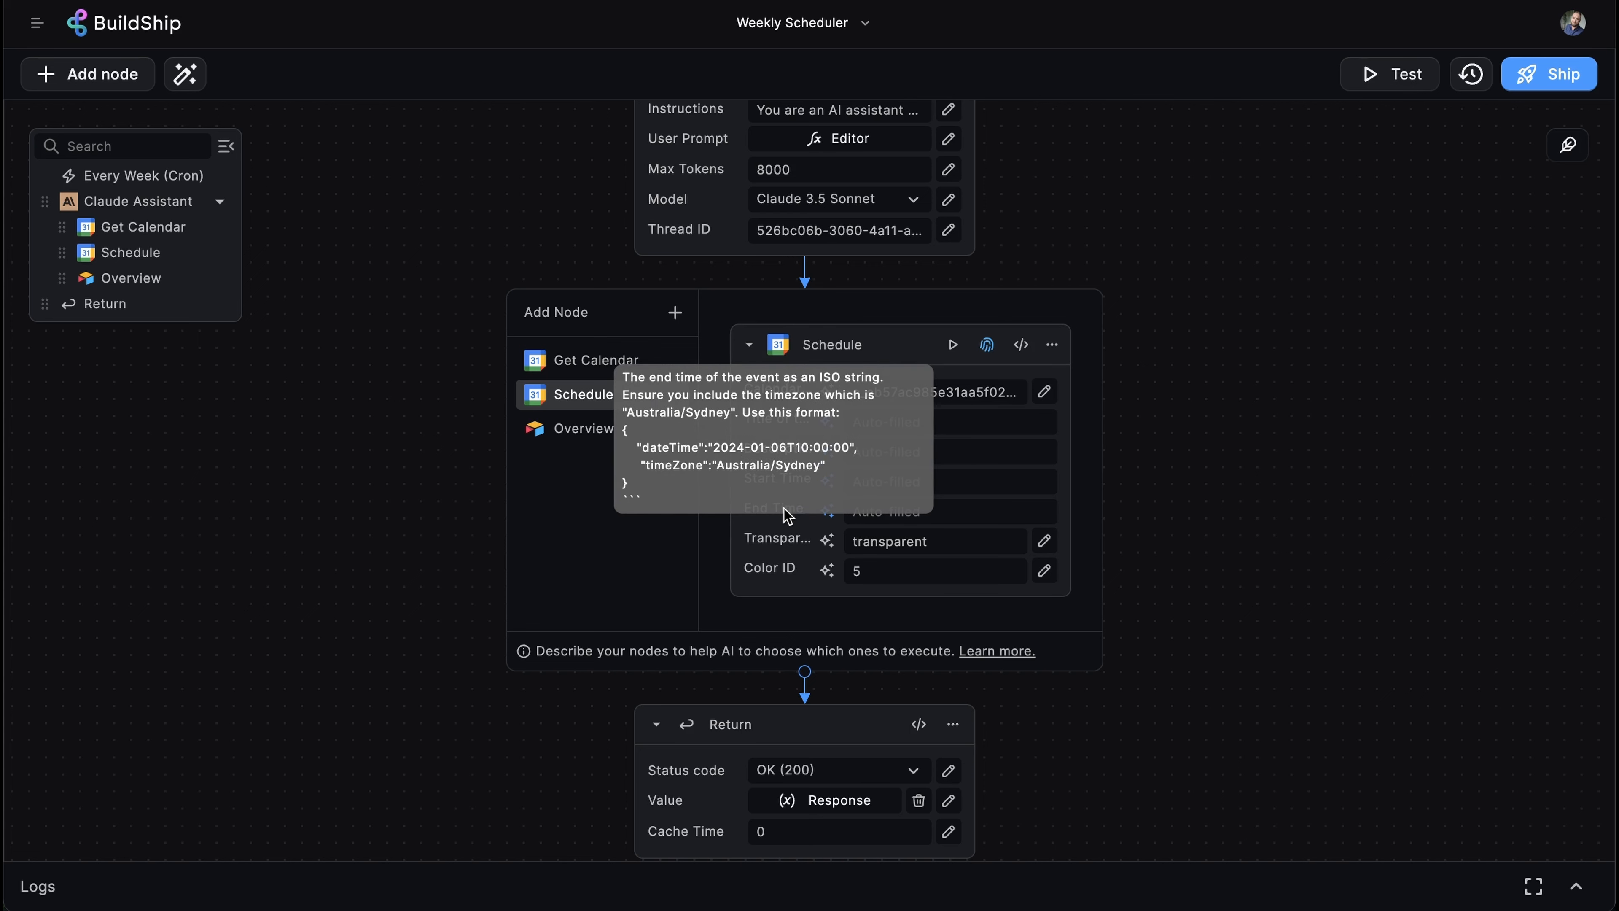
left_click(780, 549)
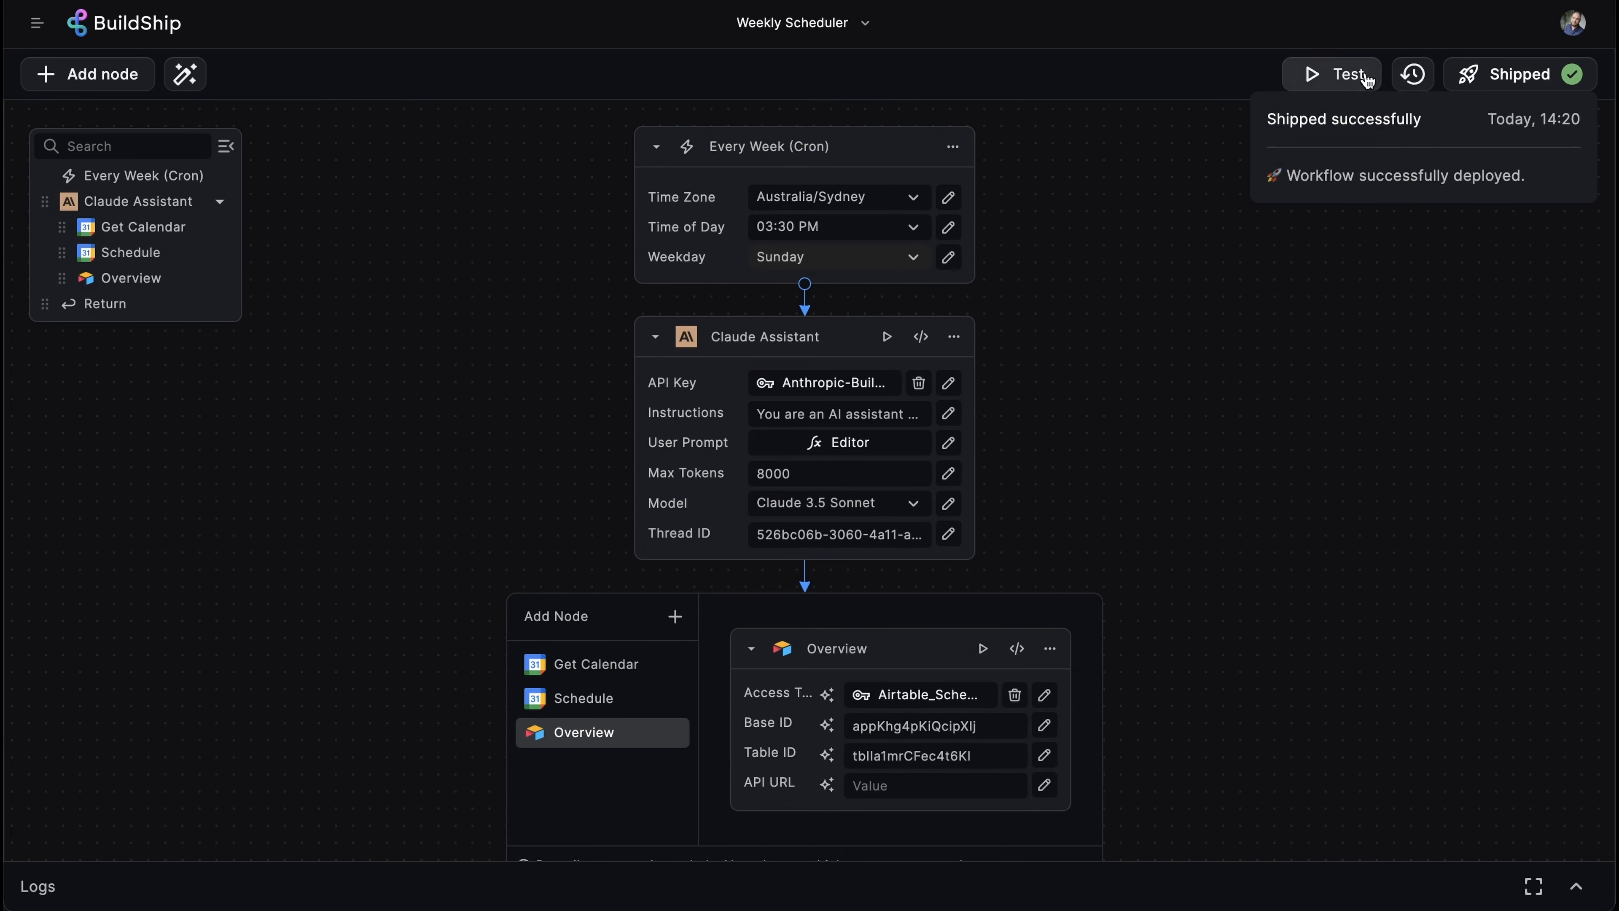
- Test-run the workflow and expand the OK (200) result showing the weekly schedule summary
left_click(1364, 79)
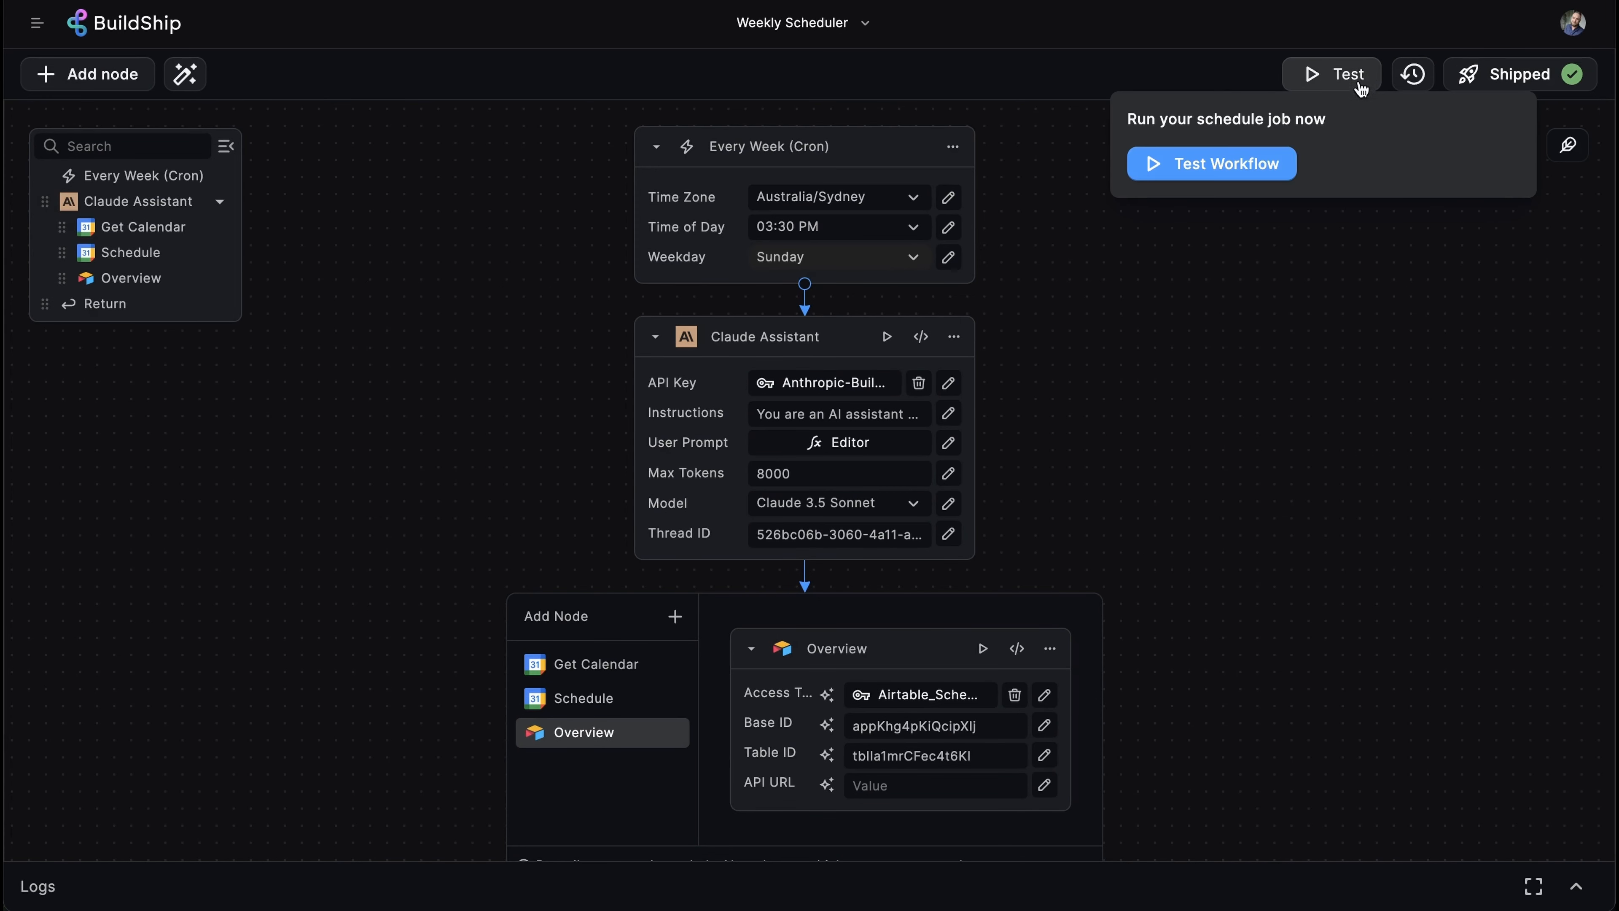
left_click(1277, 167)
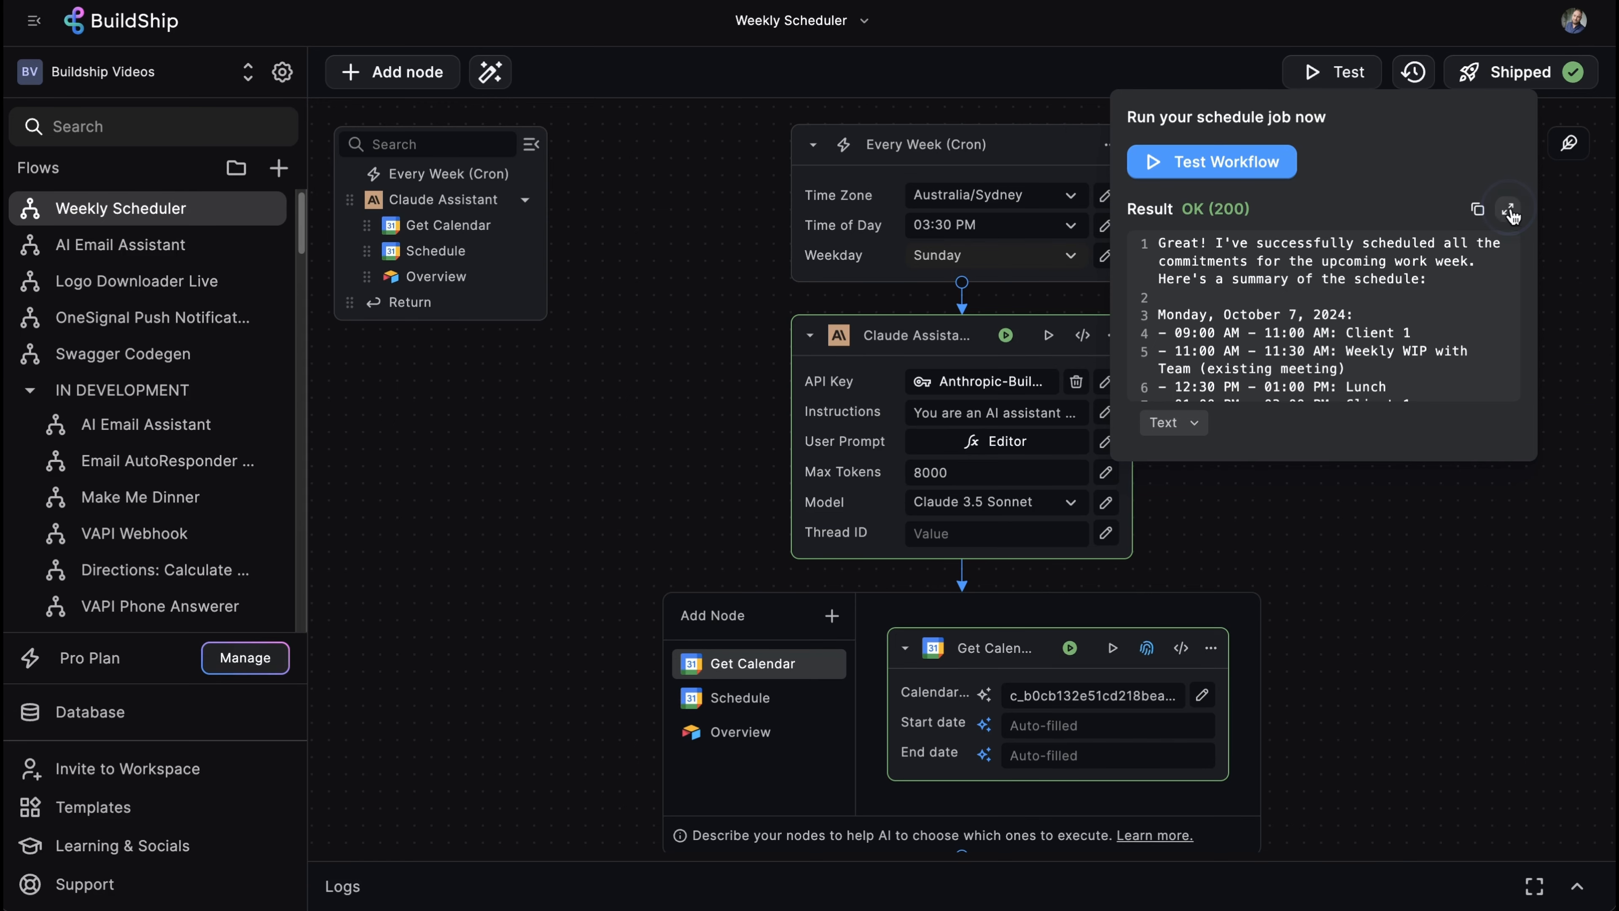
left_click(1508, 211)
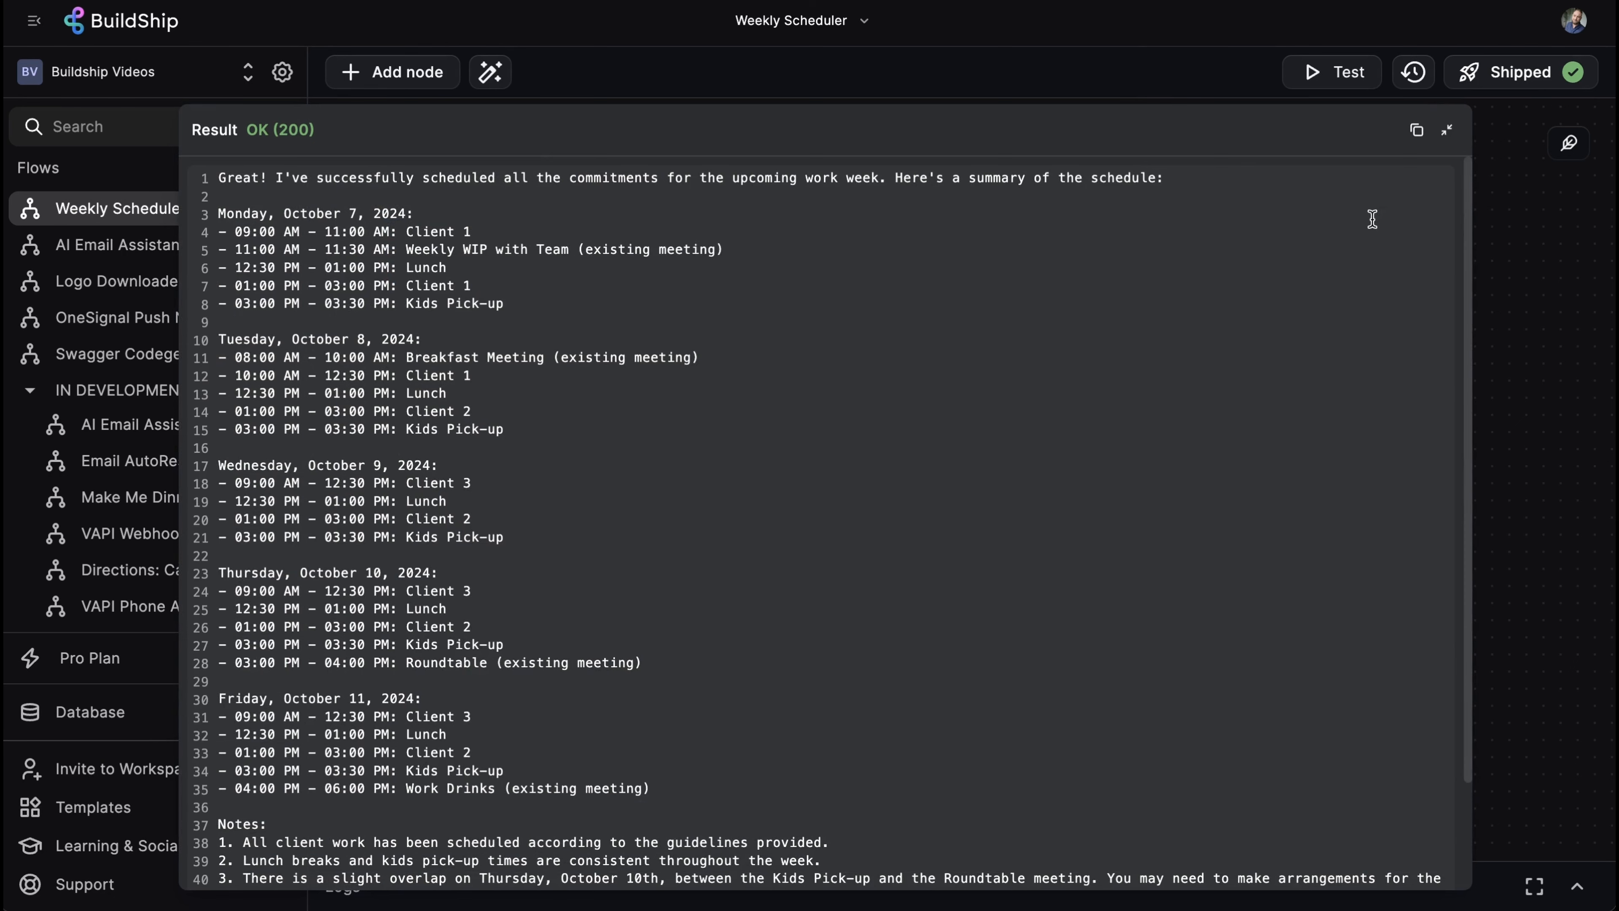
scroll(1310, 487, "down", 3)
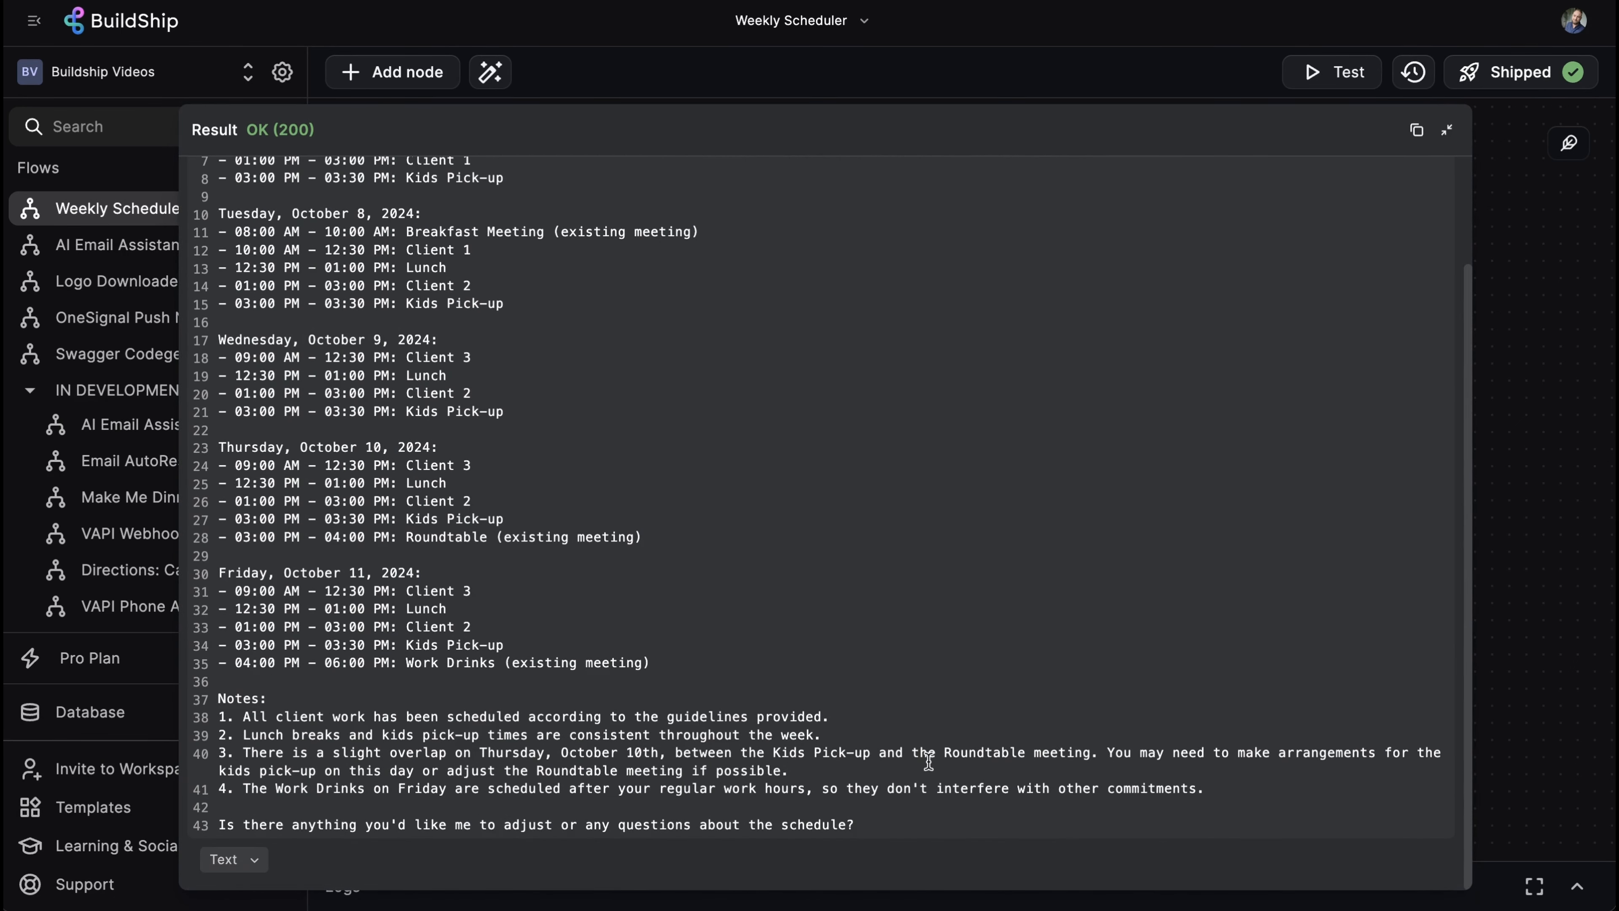
left_click_drag(929, 756, 1135, 759)
left_click(1170, 772)
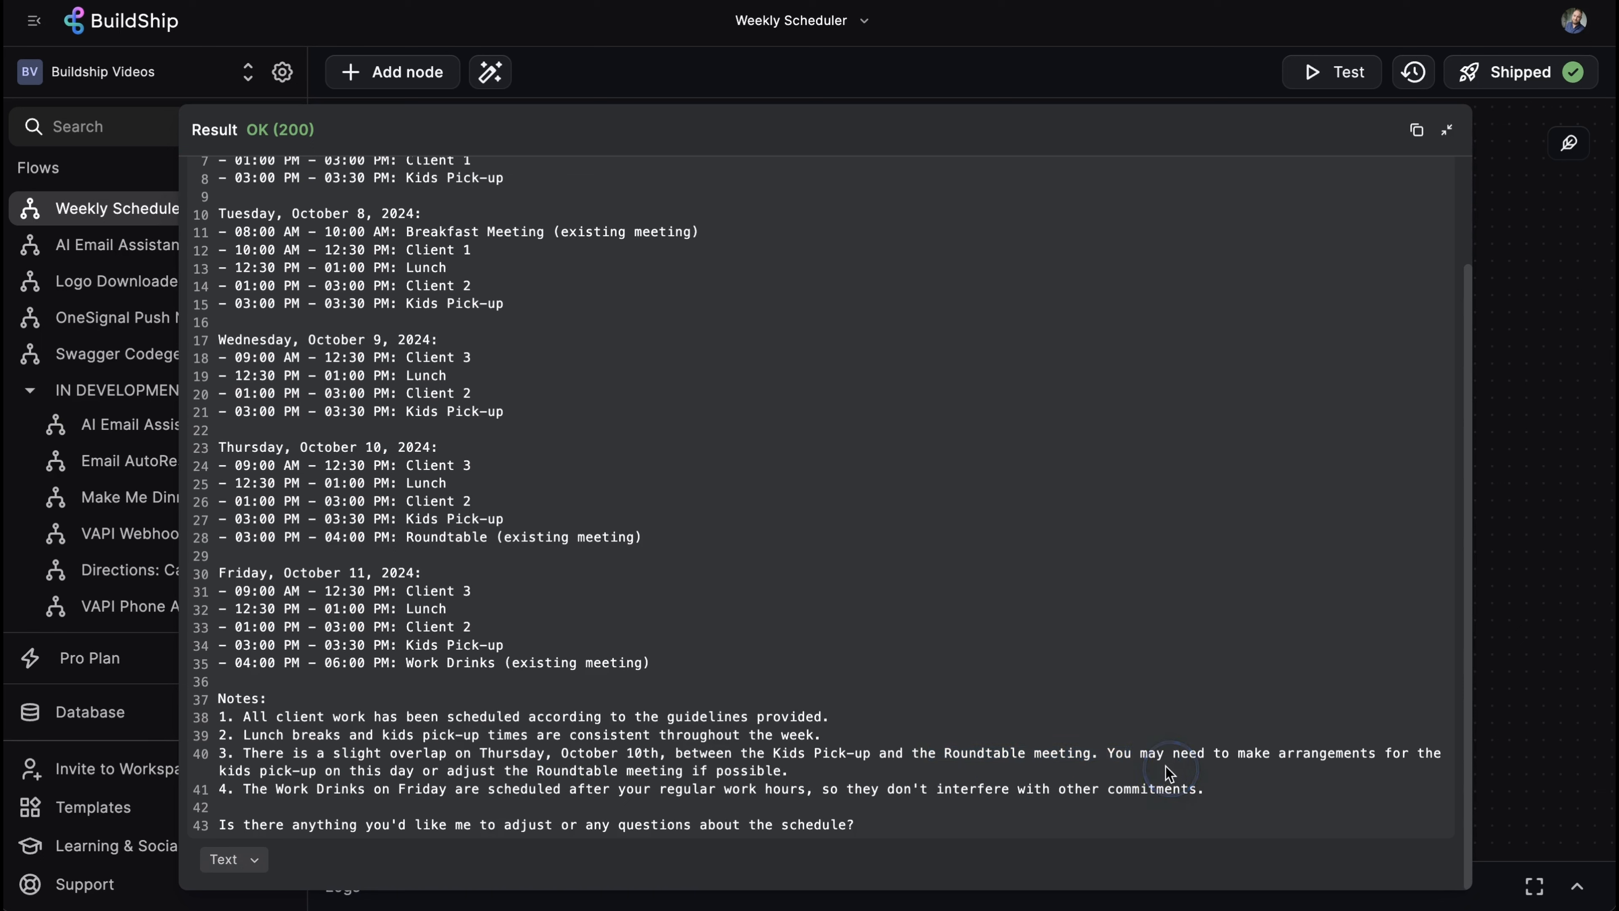